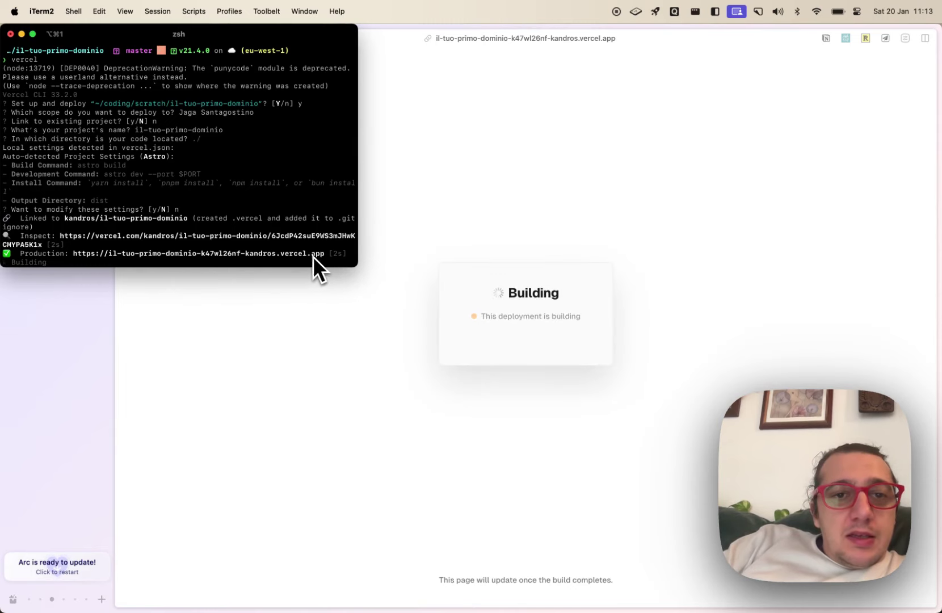
Check the deployment's build page in the browser, then highlight part of the generated suffix in the terminal's production URL
click(518, 321)
key(super+Tab)
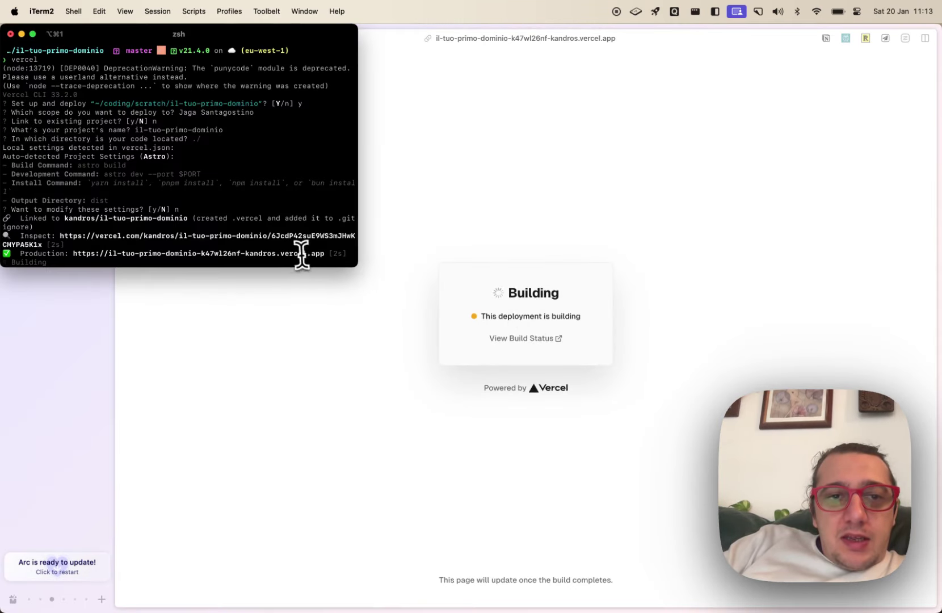
key(super+Tab)
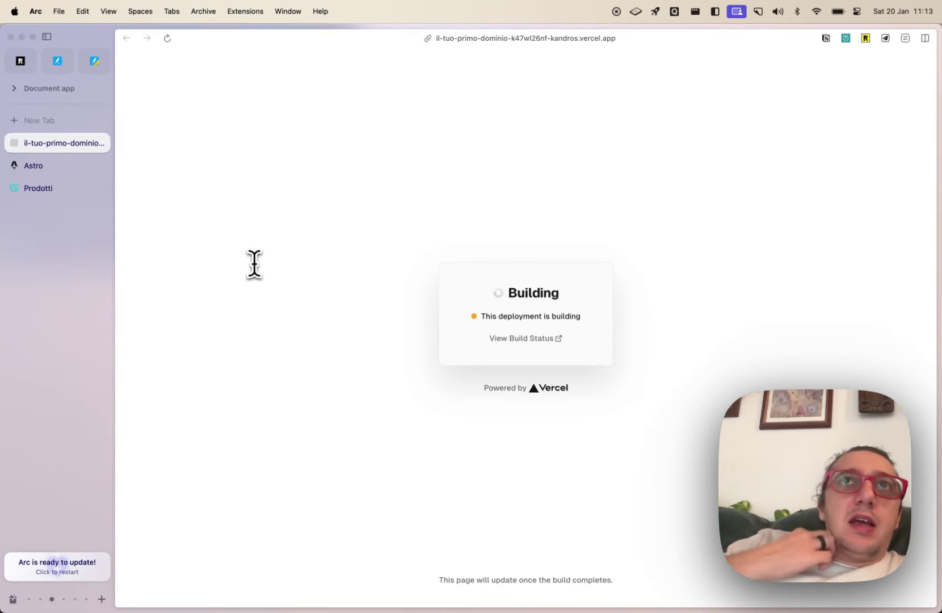
key(super+Tab)
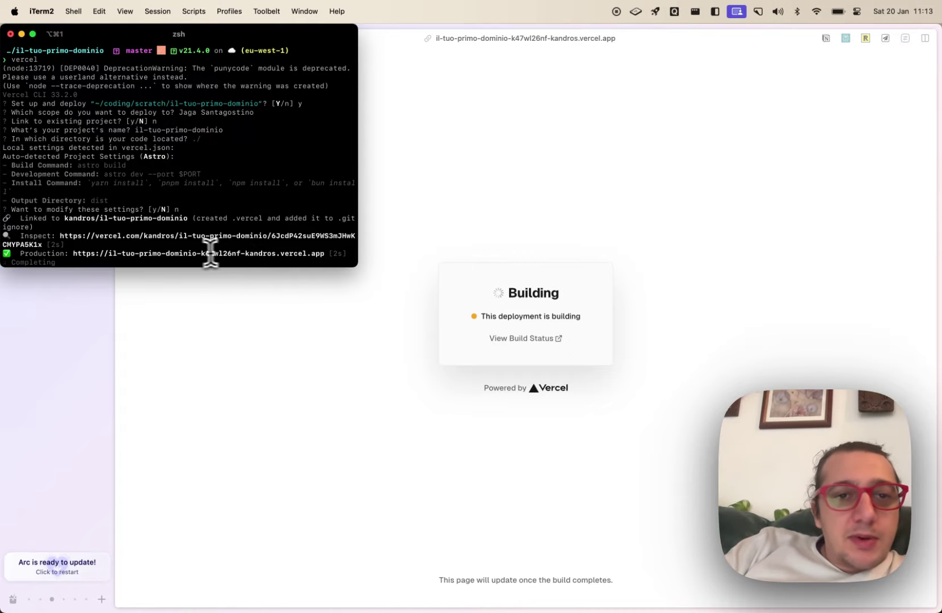
drag(228, 255, 205, 256)
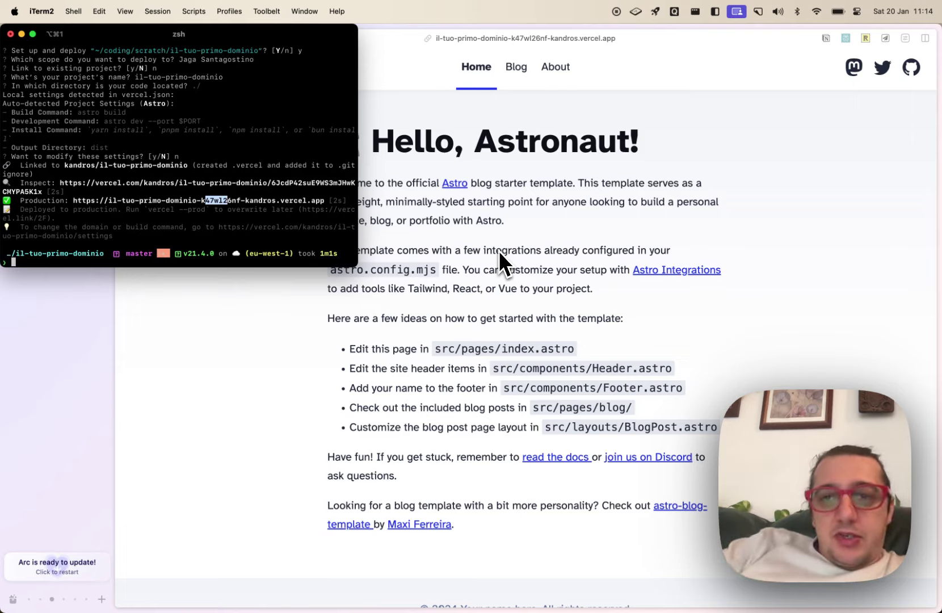
Look through the deployed Astro site's home page in the browser and open its Blog page
click(537, 248)
scroll(482, 204, down, 3)
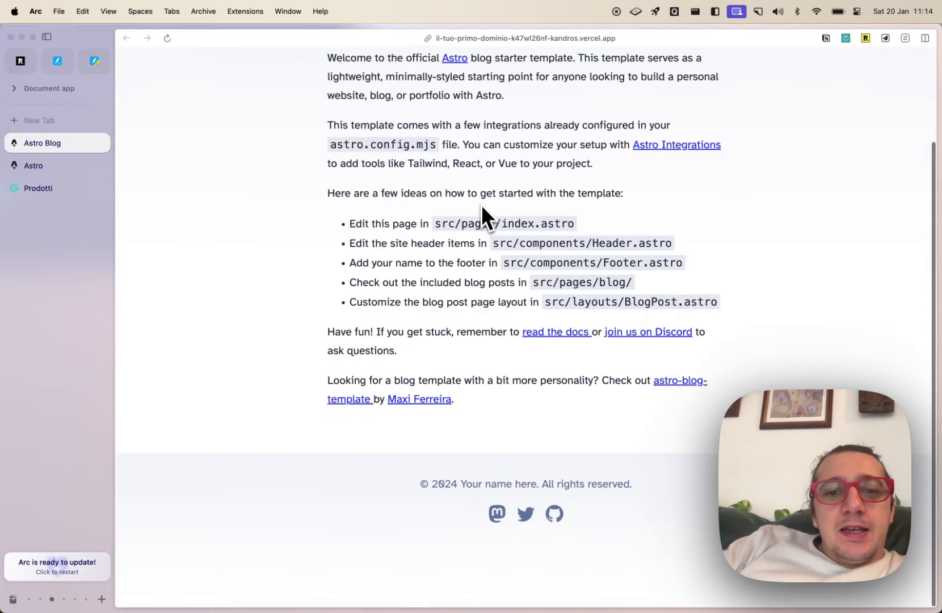
scroll(474, 288, up, 2)
key(cmd+Tab)
click(470, 200)
scroll(471, 201, up, 2)
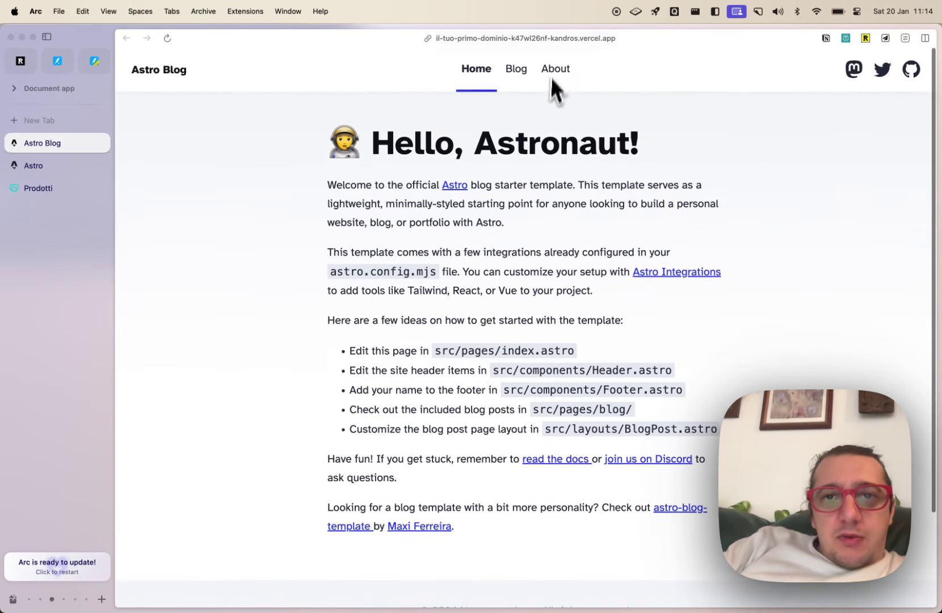
click(522, 68)
Inspect the deployed site's full address in the browser and the generated suffix of the production URL in the terminal
click(460, 38)
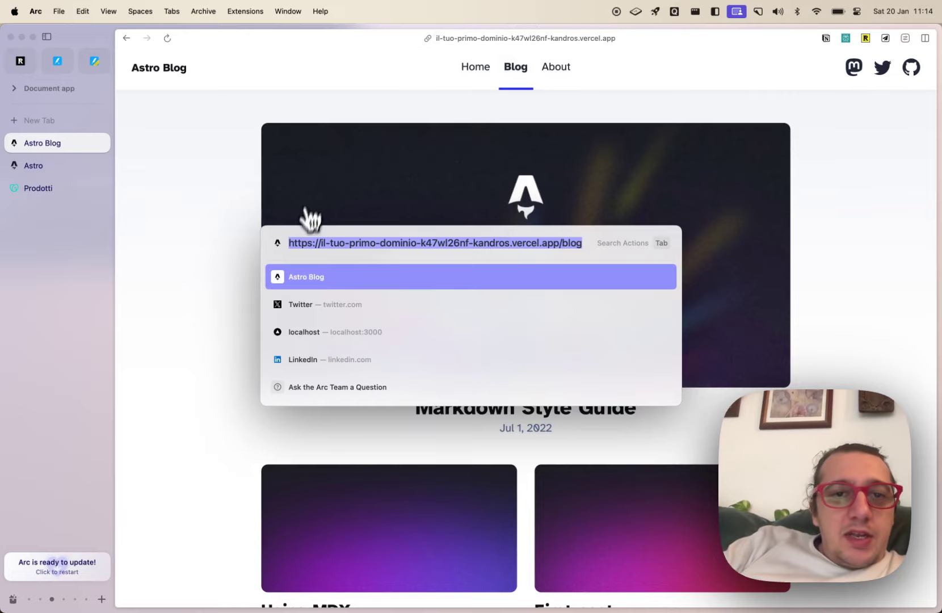
double_click(305, 243)
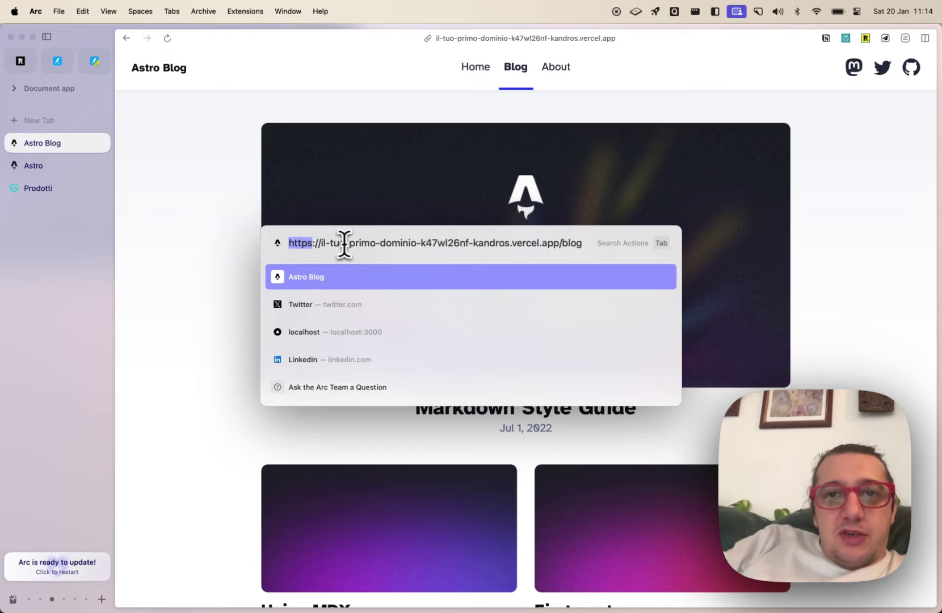
key(Escape)
key(super+Tab)
drag(206, 200, 228, 201)
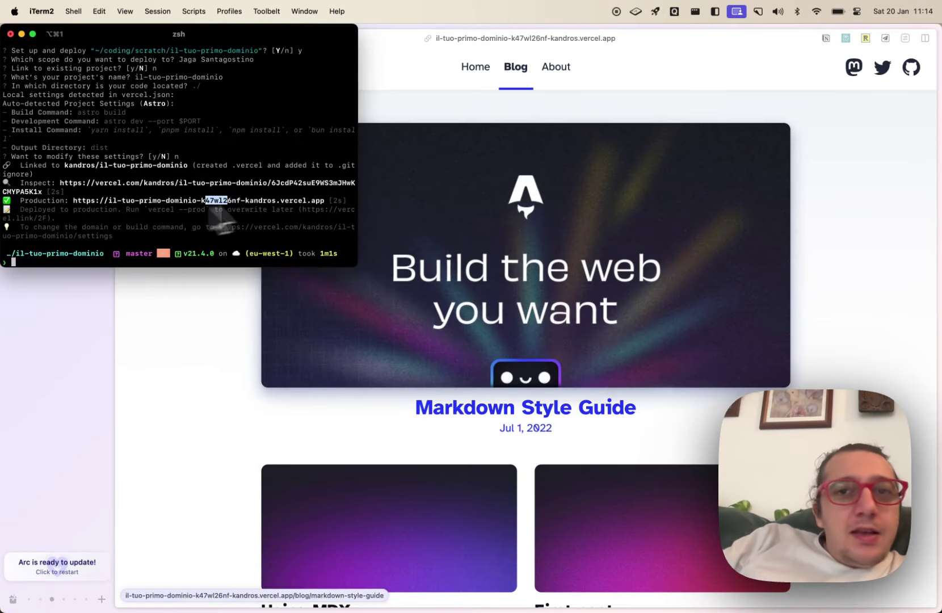
key(super+Tab)
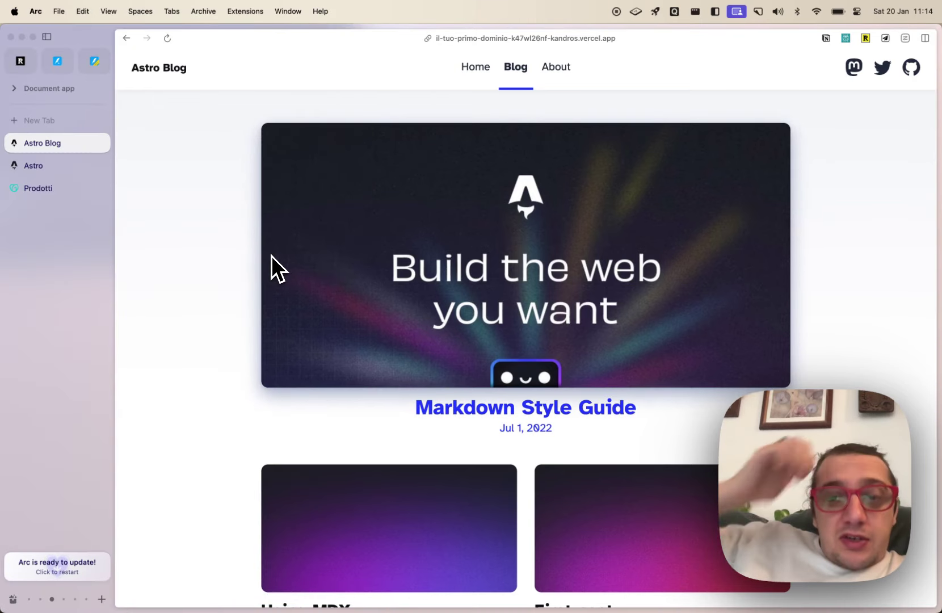
Highlight the deployed site's full address from https up to vercel.app for inspection, then dismiss the address editor
key(super+l)
key(Right)
key(super+Left)
key(shift+alt+Right)
key(shift+alt+Right)
key(shift+alt+Right)
key(shift+alt+Right)
key(shift+alt+Right)
key(shift+alt+Right)
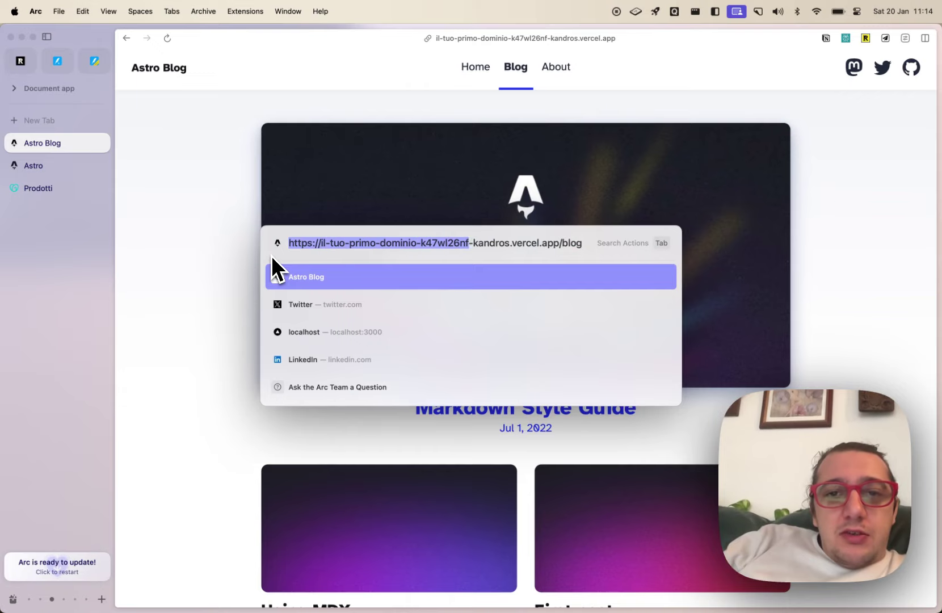
key(shift+alt+Right)
key(shift+alt+Right)
key(shift+alt+Right)
key(super+Tab)
key(super+Tab)
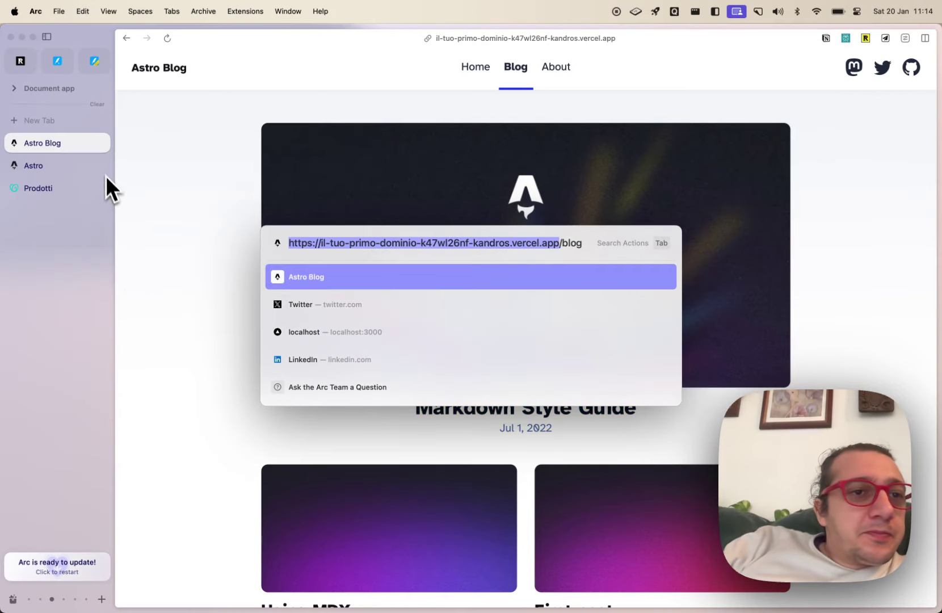
key(Escape)
Copy the domain name corsi.dev from the GoDaddy products list and visit it in a new tab
click(77, 166)
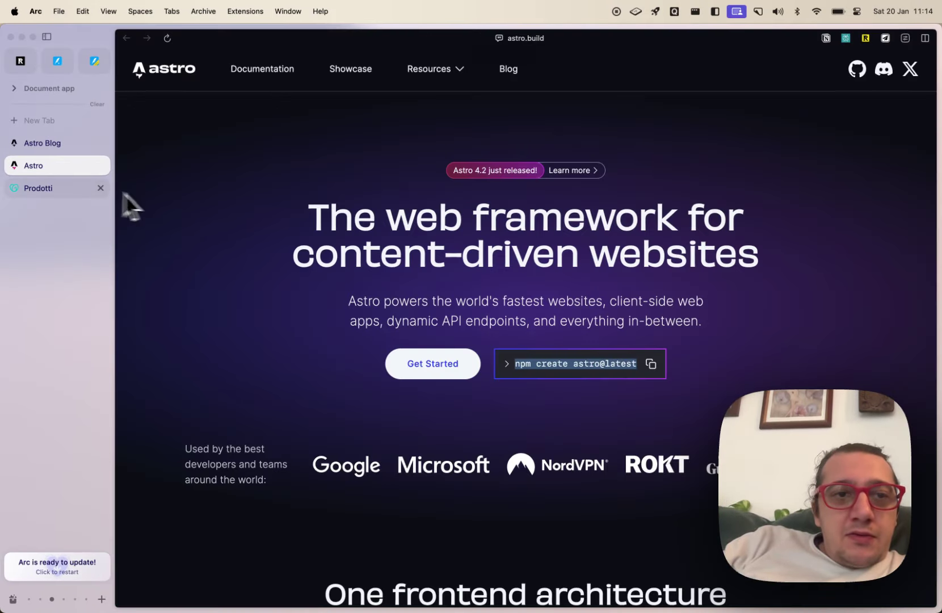
click(85, 188)
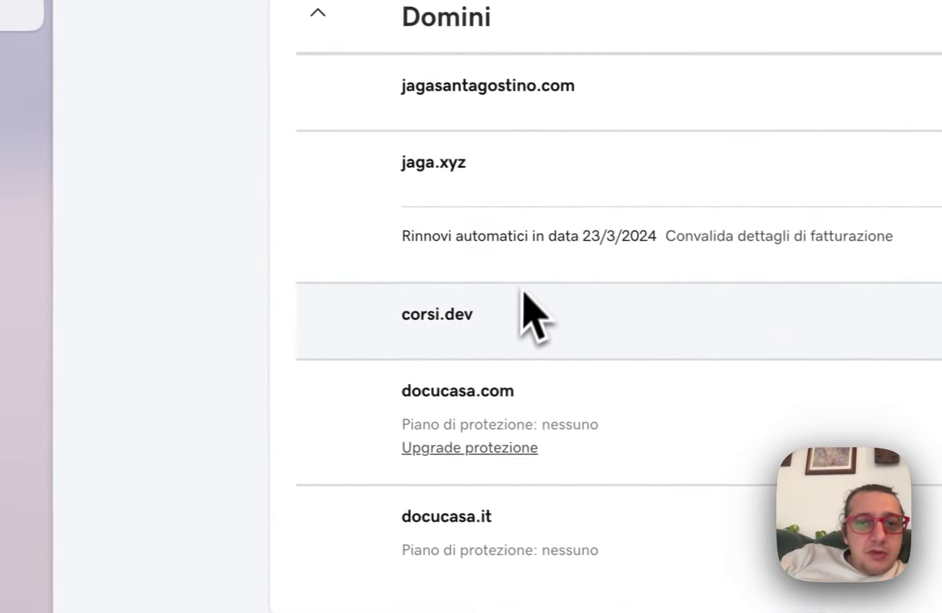
drag(478, 313, 395, 337)
key(super+c)
key(super+t)
key(super+v)
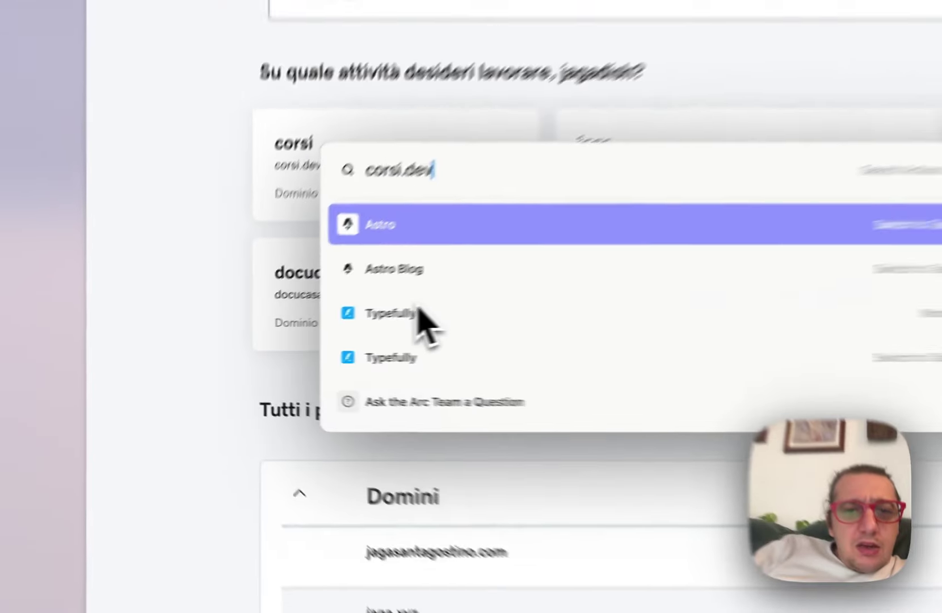
key(Return)
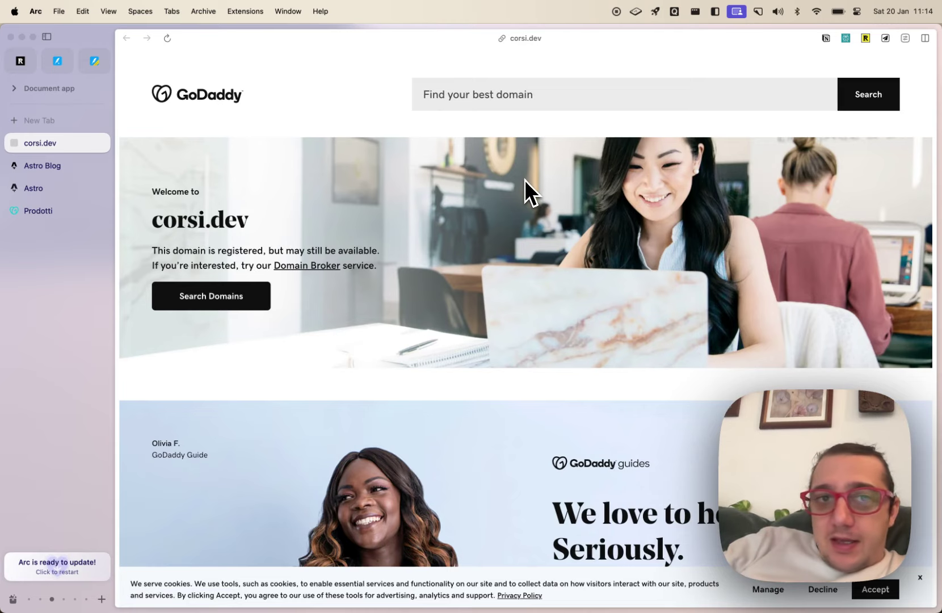
Close the corsi.dev tab and open the DNS records of corsi.dev in GoDaddy
key(super+w)
scroll(545, 284, down, 5)
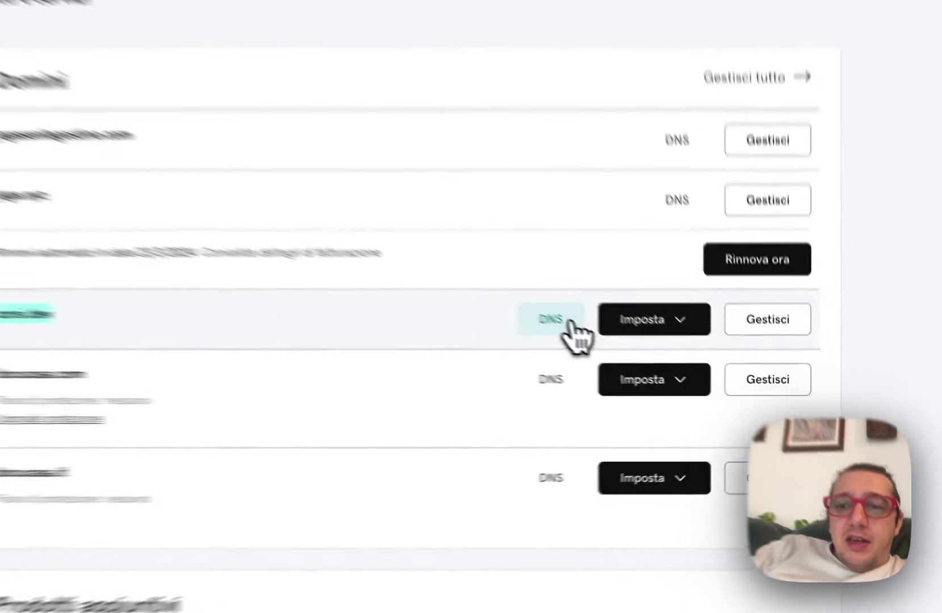
click(559, 320)
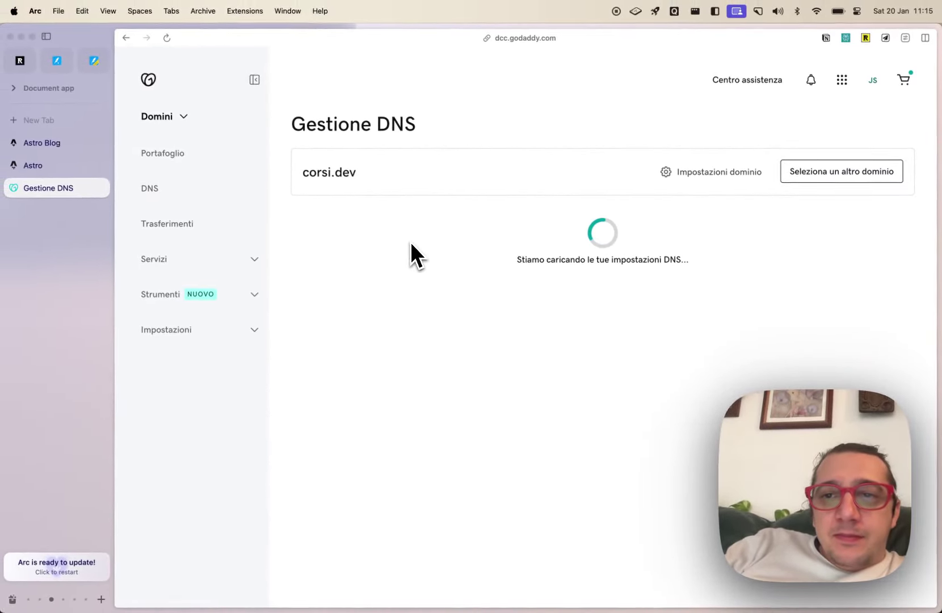
scroll(482, 244, down, 2)
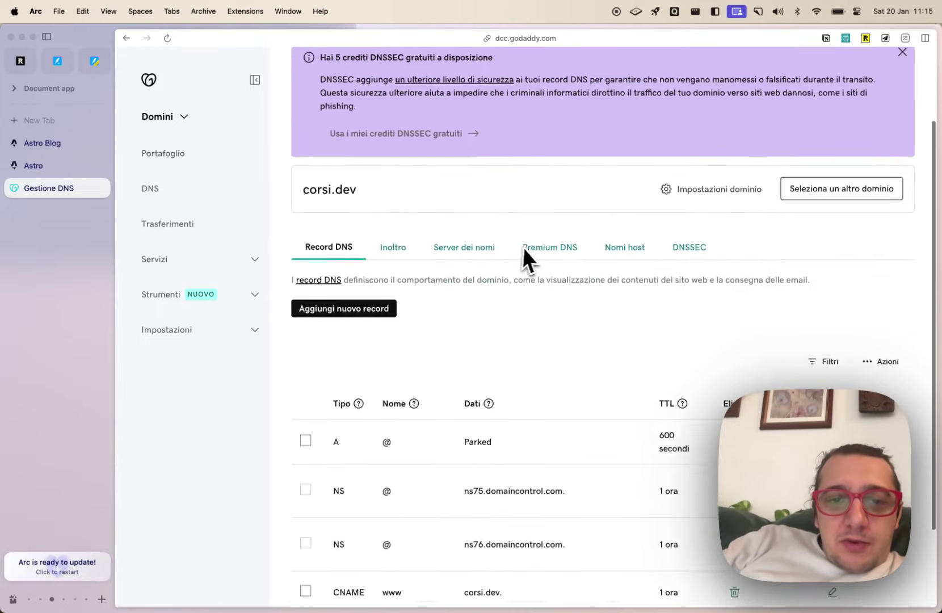
scroll(523, 246, down, 2)
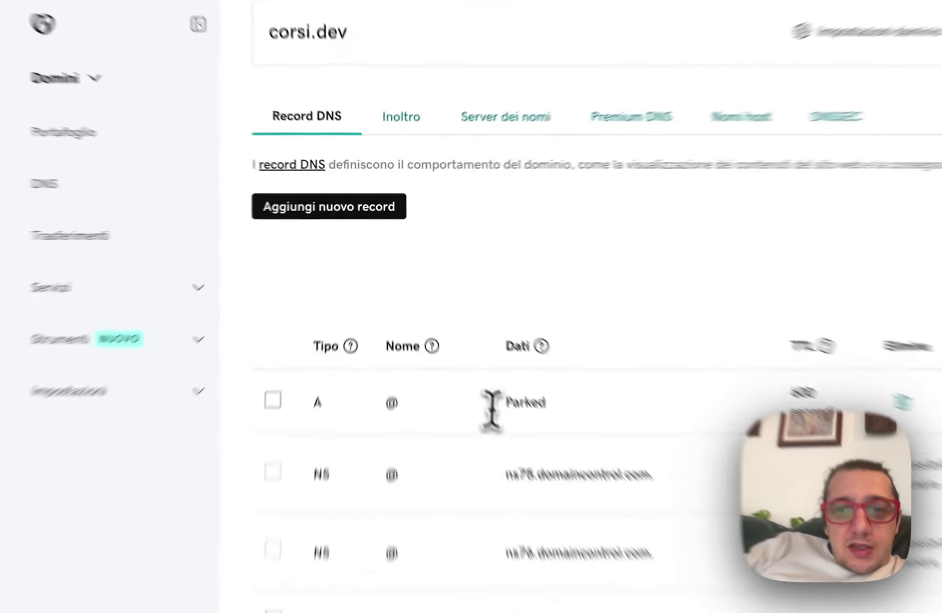
Examine the type, name and data of the parked A record, including the help for the Dati column
double_click(475, 339)
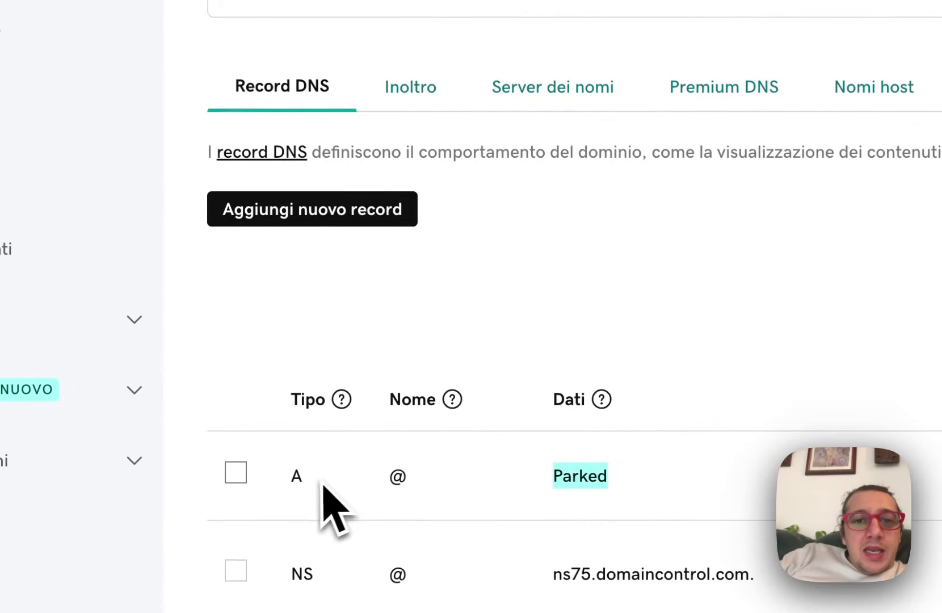
drag(313, 481, 292, 475)
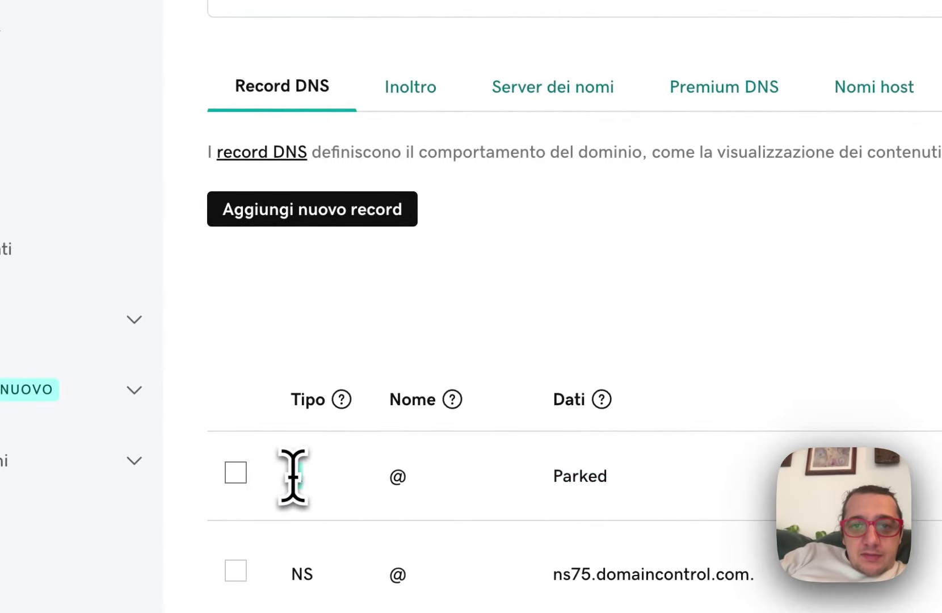
double_click(398, 479)
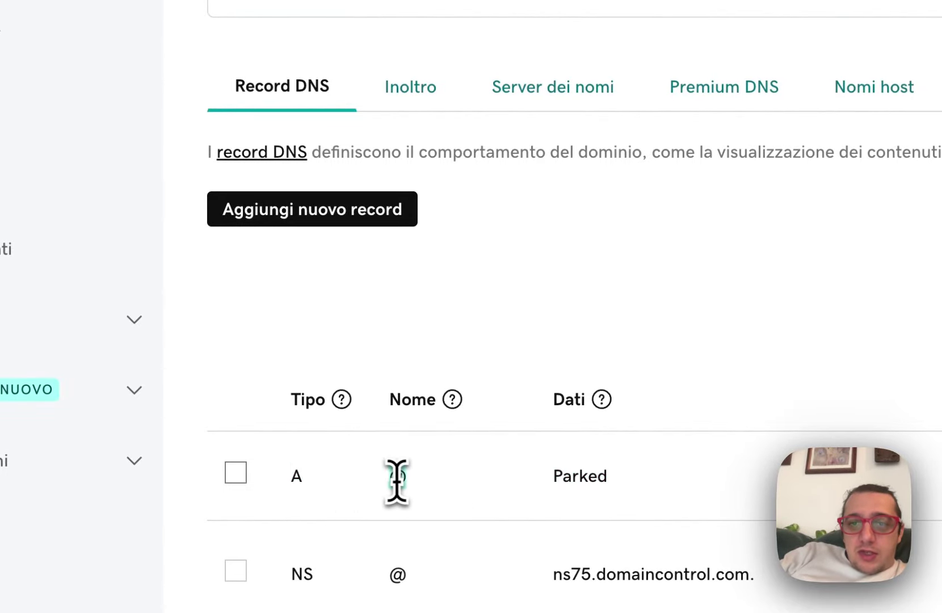
mouse_move(608, 404)
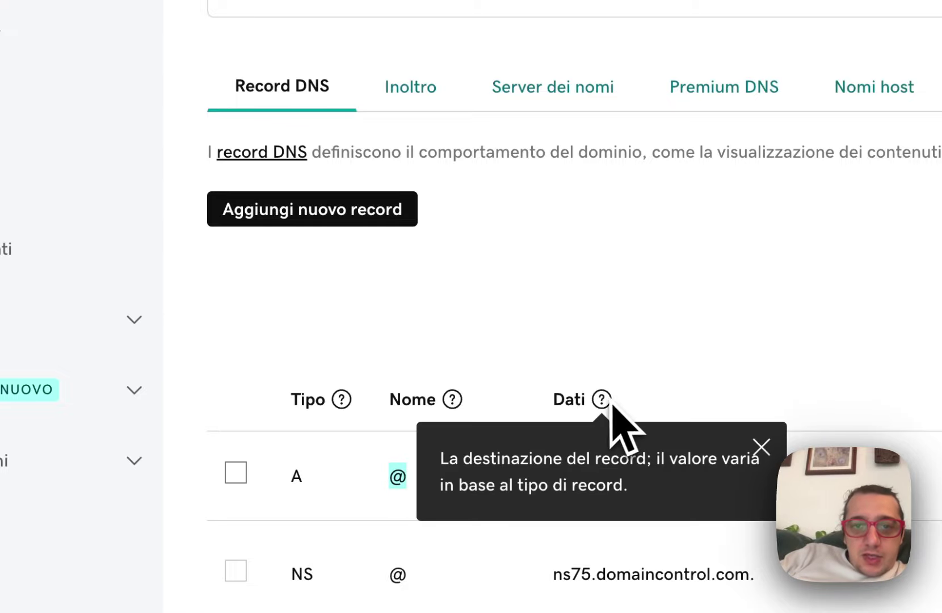
drag(608, 404, 607, 404)
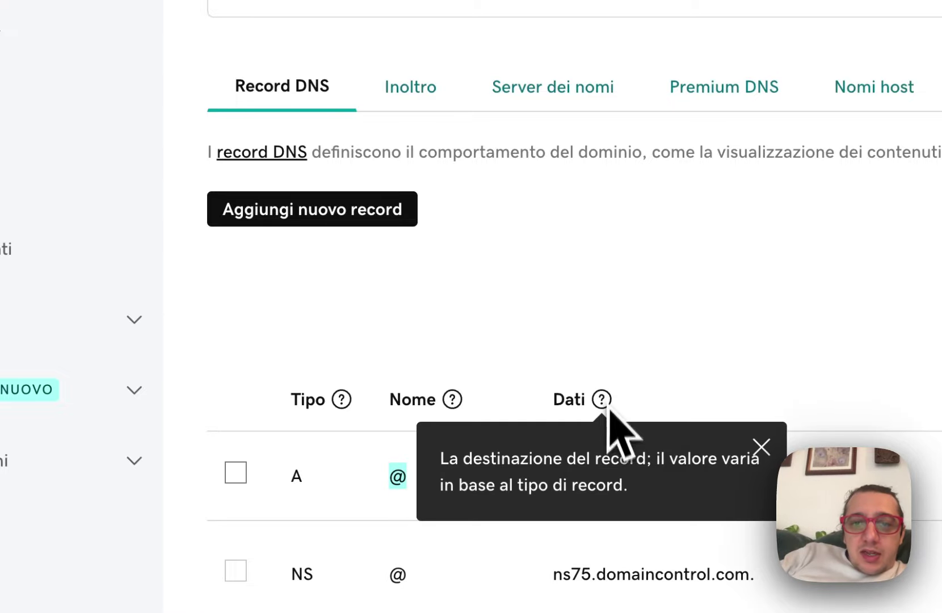
double_click(589, 478)
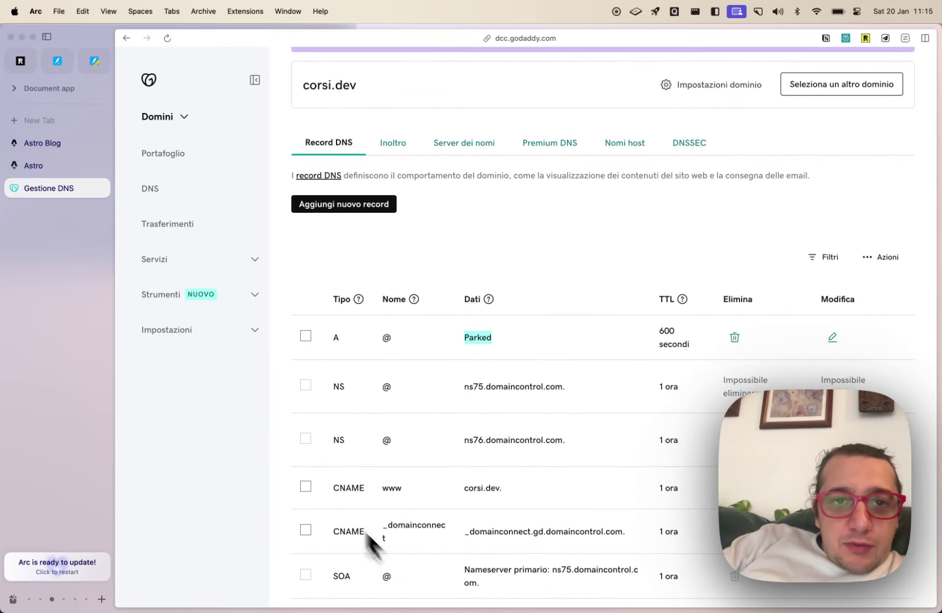
Open the Vercel dashboard at vercel.com in a new tab
key(super+t)
text(e)
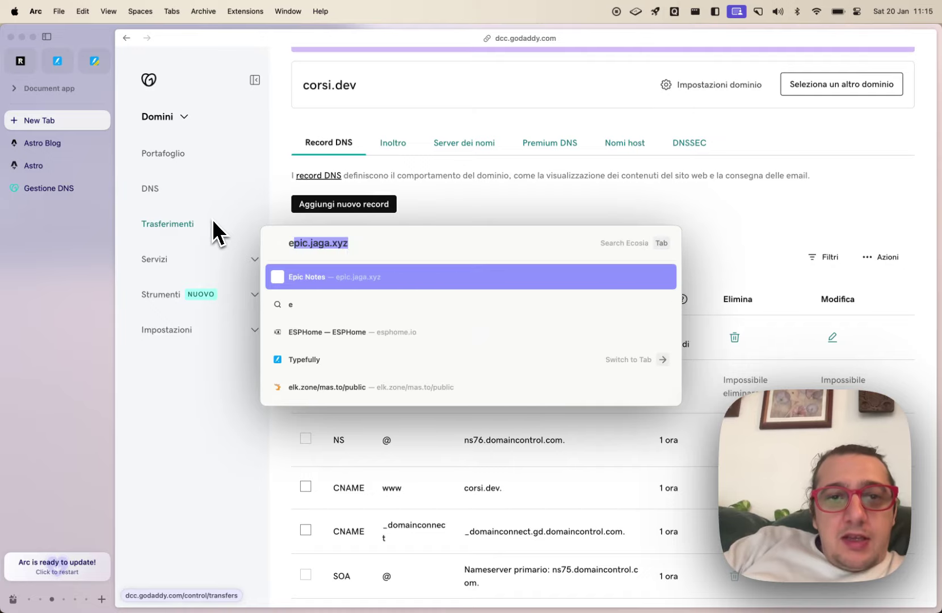
key(BackSpace)
key(BackSpace)
text(vercel.com/)
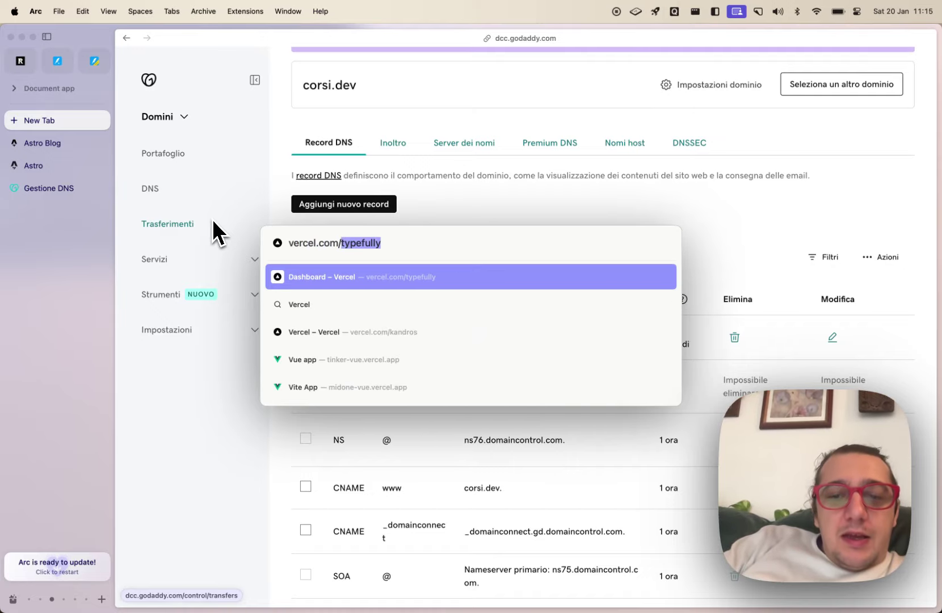
key(BackSpace)
key(Return)
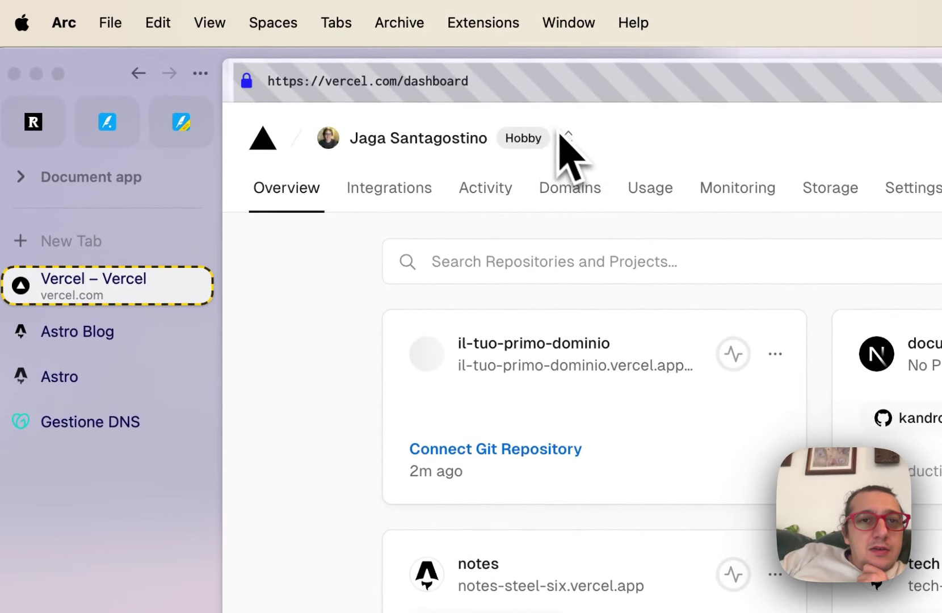
Check the list of Vercel accounts and teams, then open the personal account's Domains page
click(562, 147)
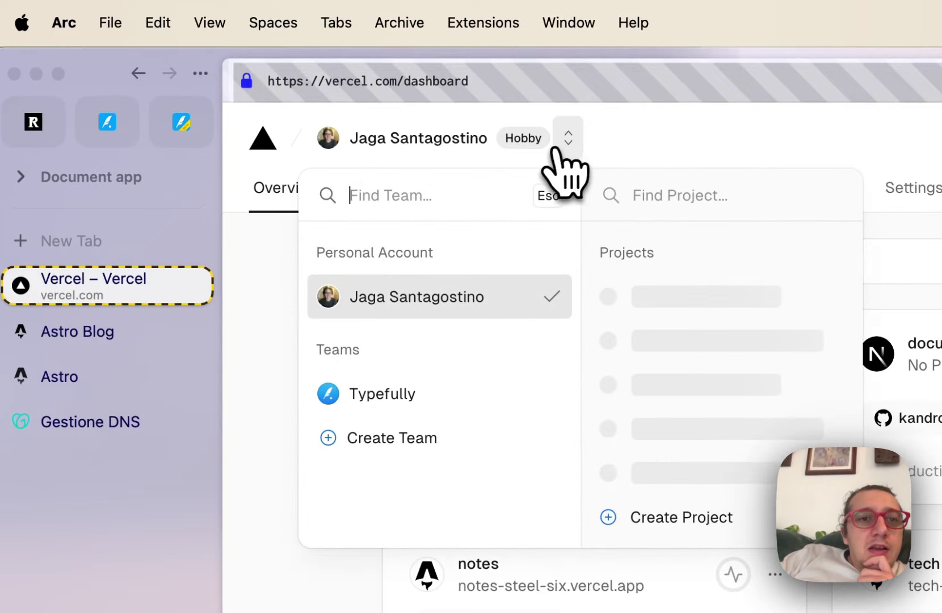
click(284, 420)
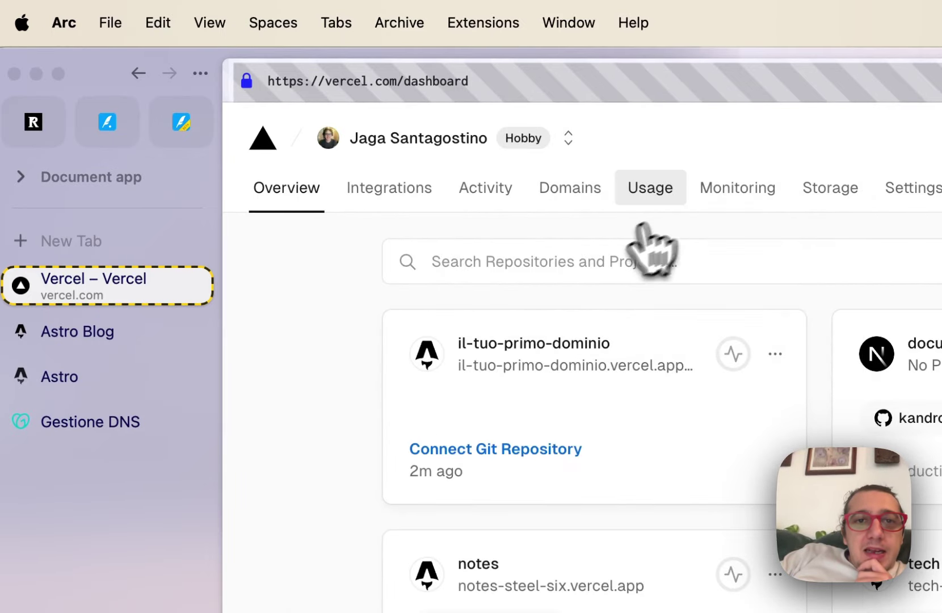
click(554, 198)
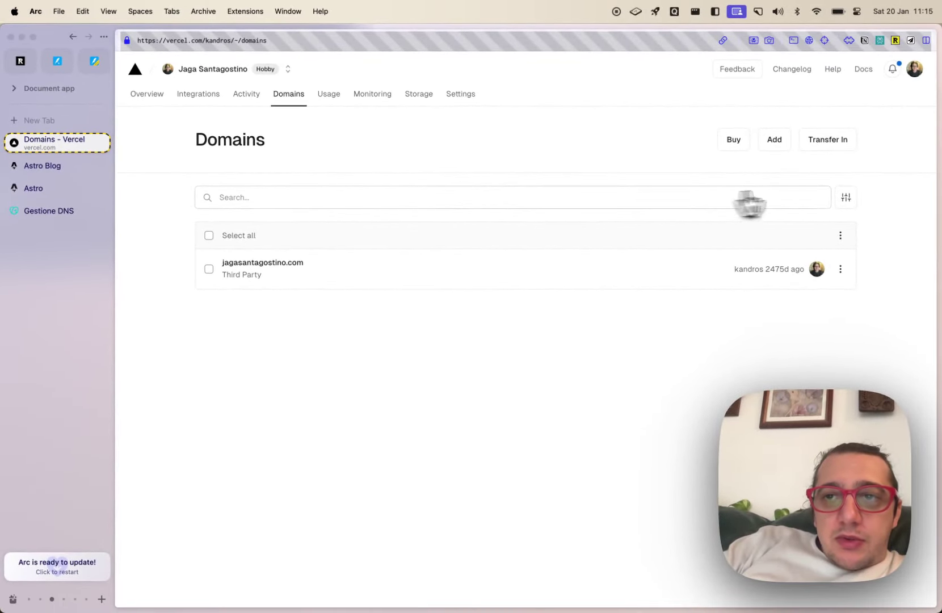
Start adding a domain in Vercel and choose the il-tuo-primo-dominio project as its target
click(775, 140)
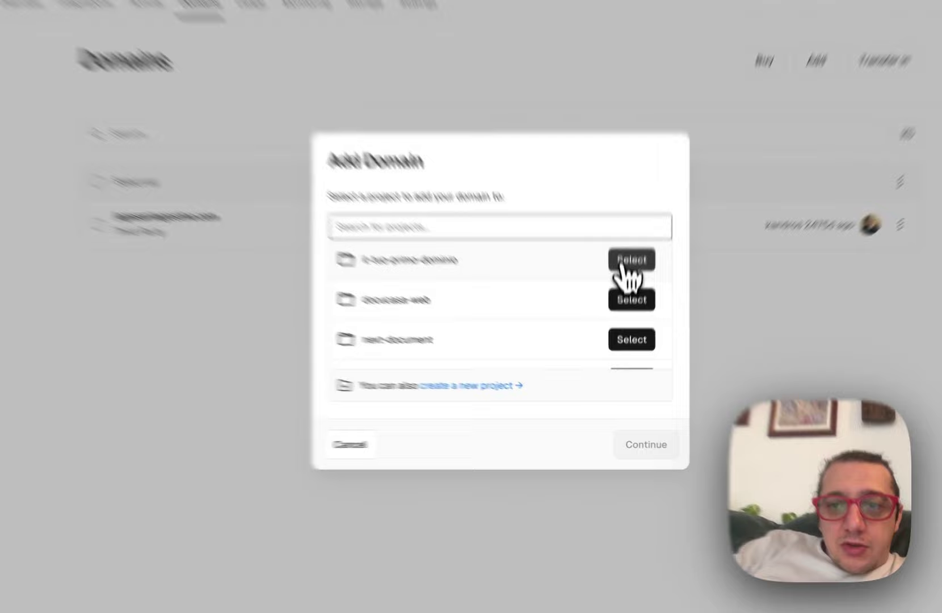
click(624, 296)
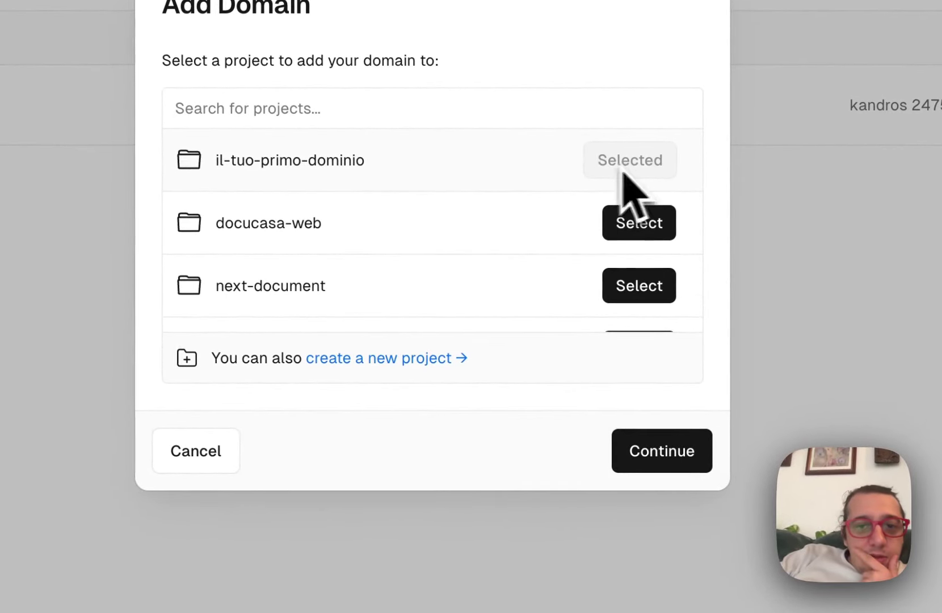
click(662, 450)
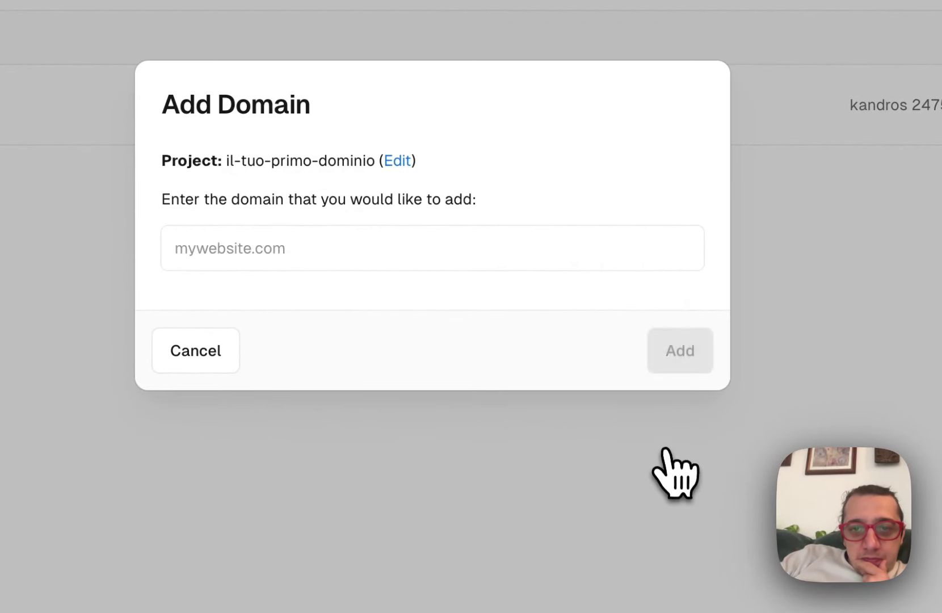
click(357, 248)
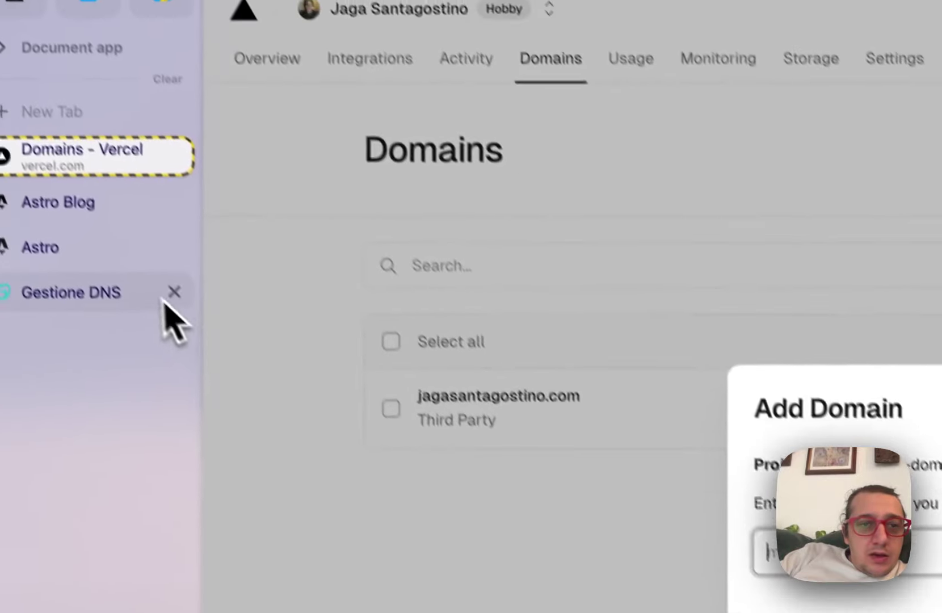
click(147, 292)
click(79, 173)
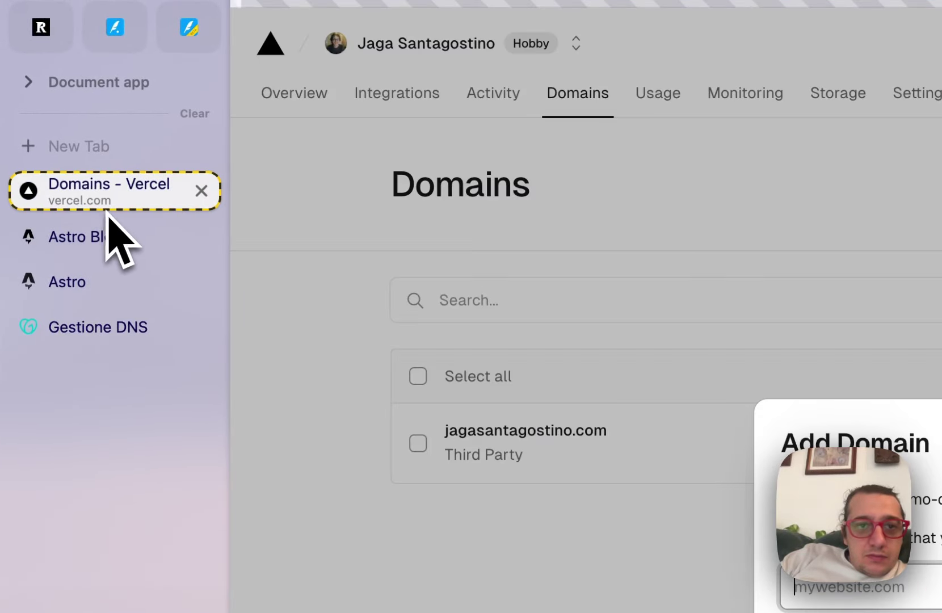
click(91, 280)
click(111, 236)
click(111, 196)
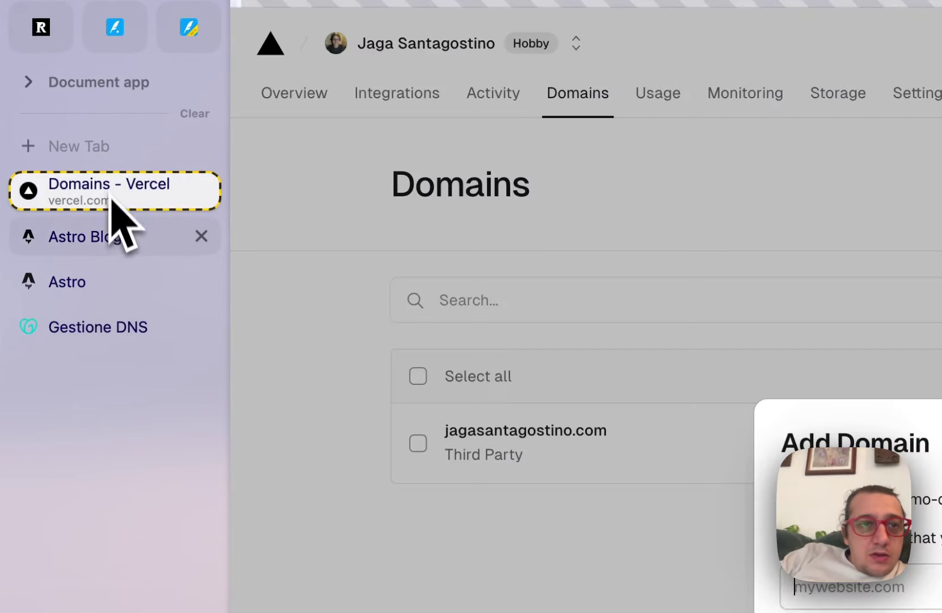
click(109, 327)
click(113, 196)
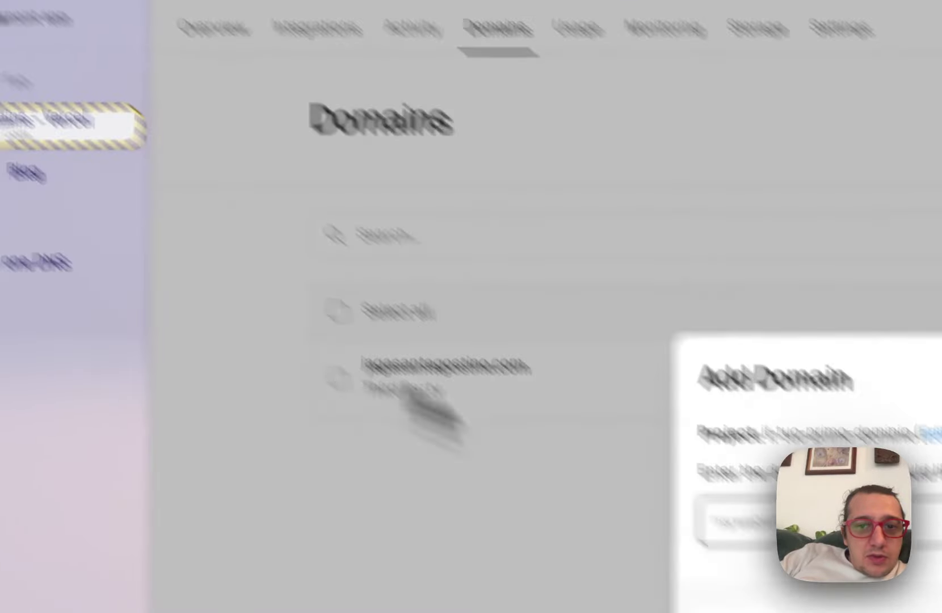
Enter corsi.dev as the domain and add it to the project
text(corsi.dev)
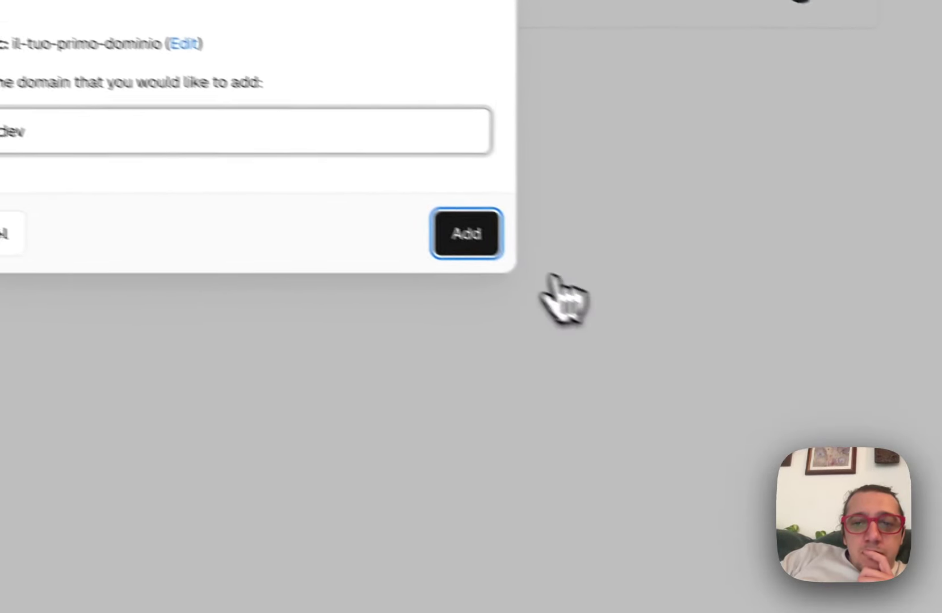
click(865, 394)
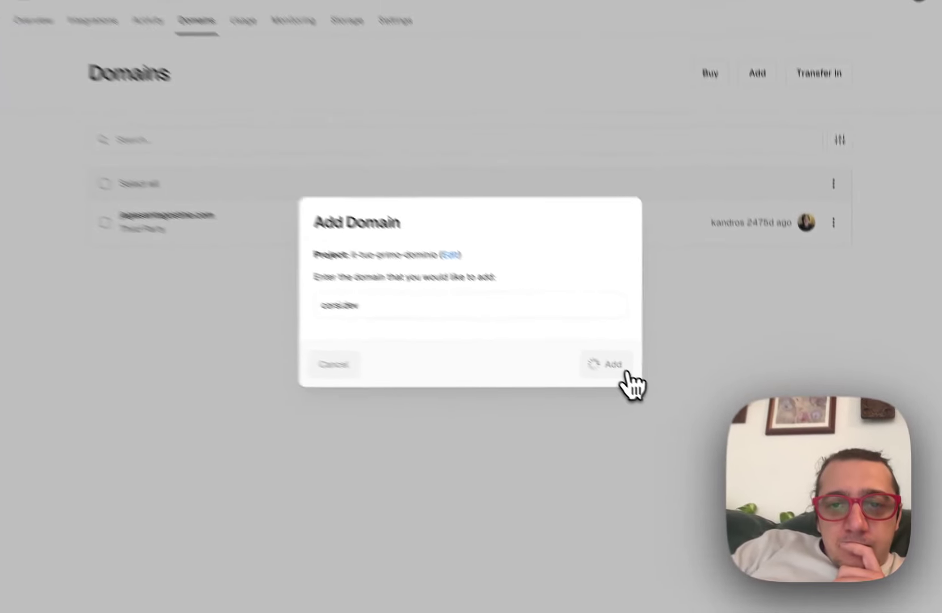
Compare the A record and nameserver configuration options for corsi.dev, including the A record's type, name and value
scroll(664, 335, down, 2)
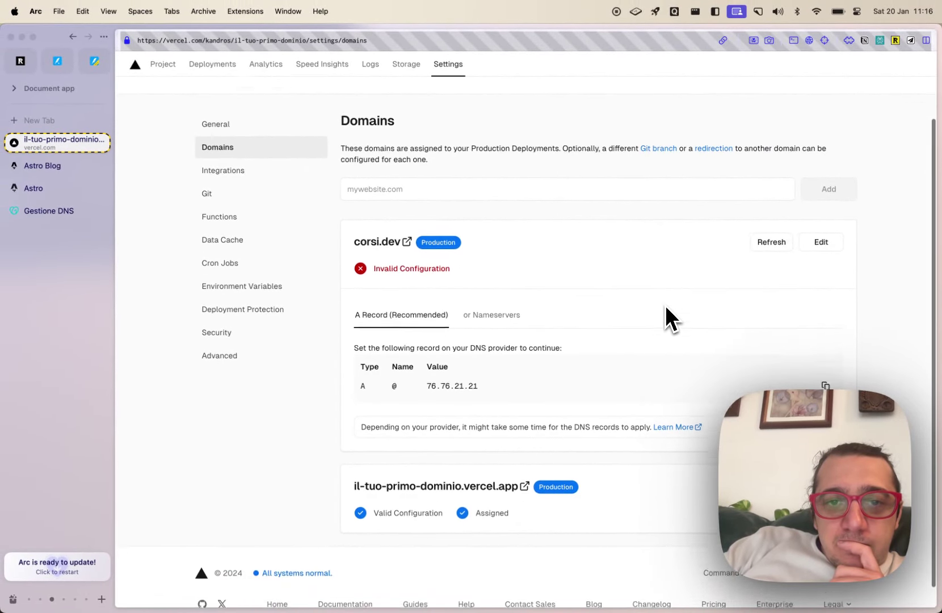
scroll(665, 315, down, 1)
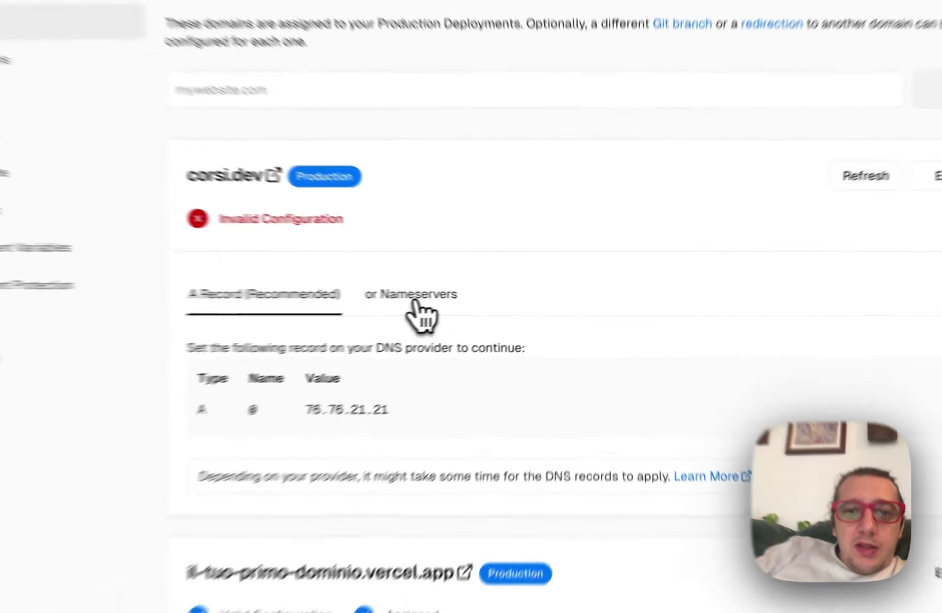
click(414, 302)
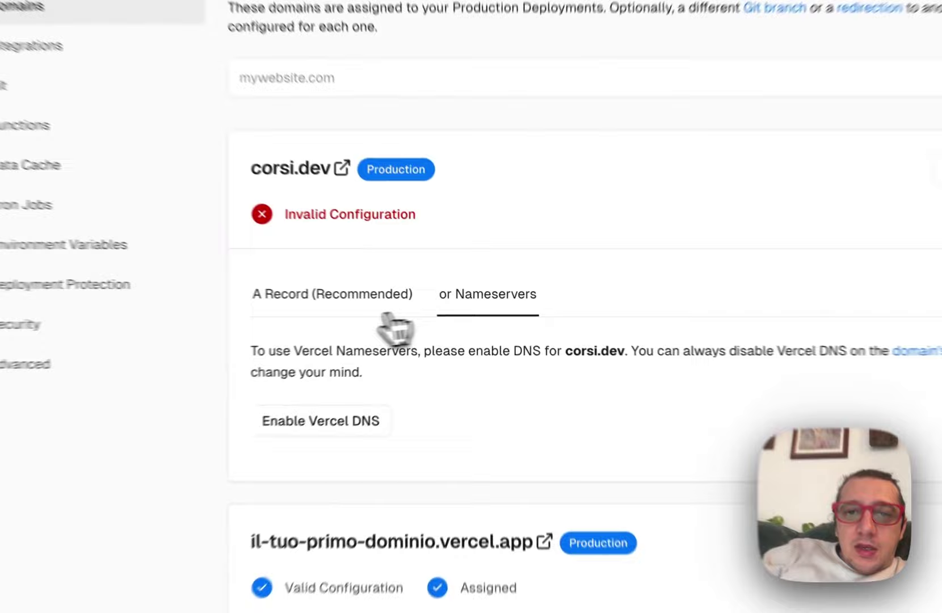
click(434, 306)
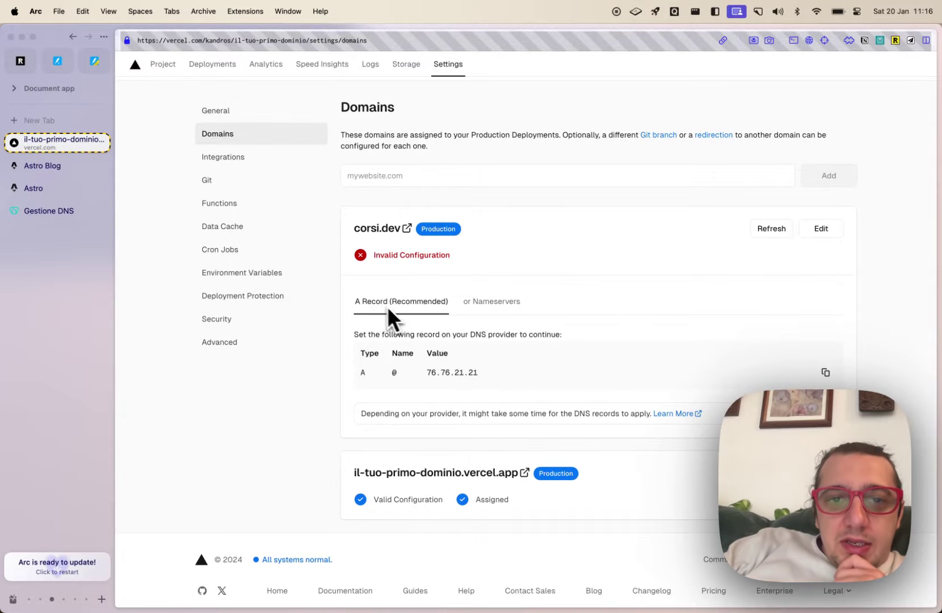
click(491, 300)
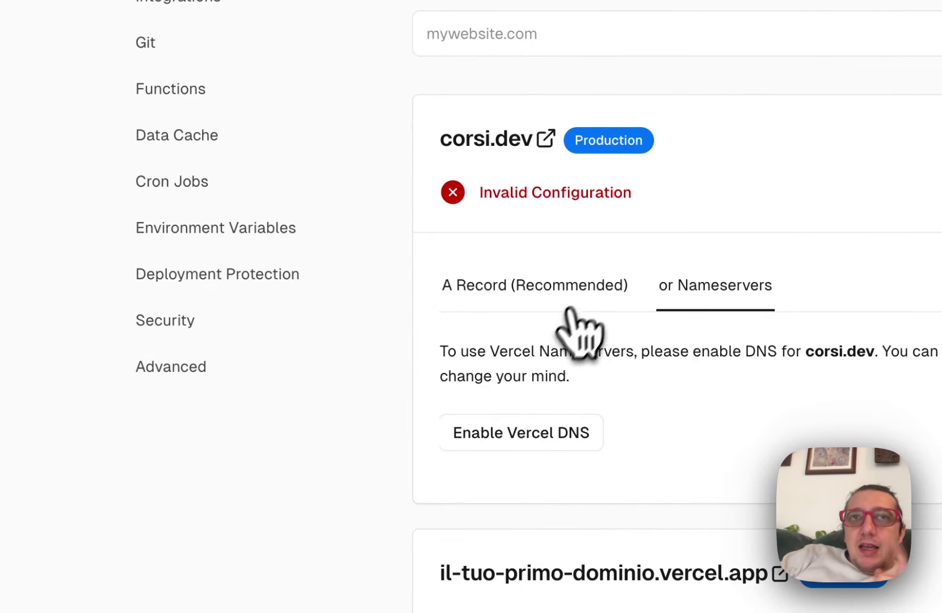
click(599, 282)
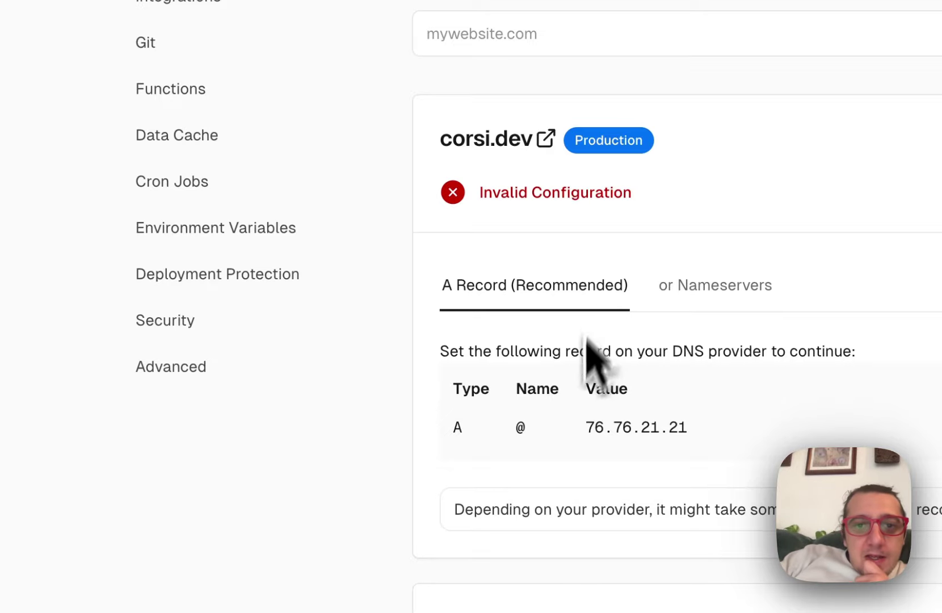
drag(697, 432, 578, 431)
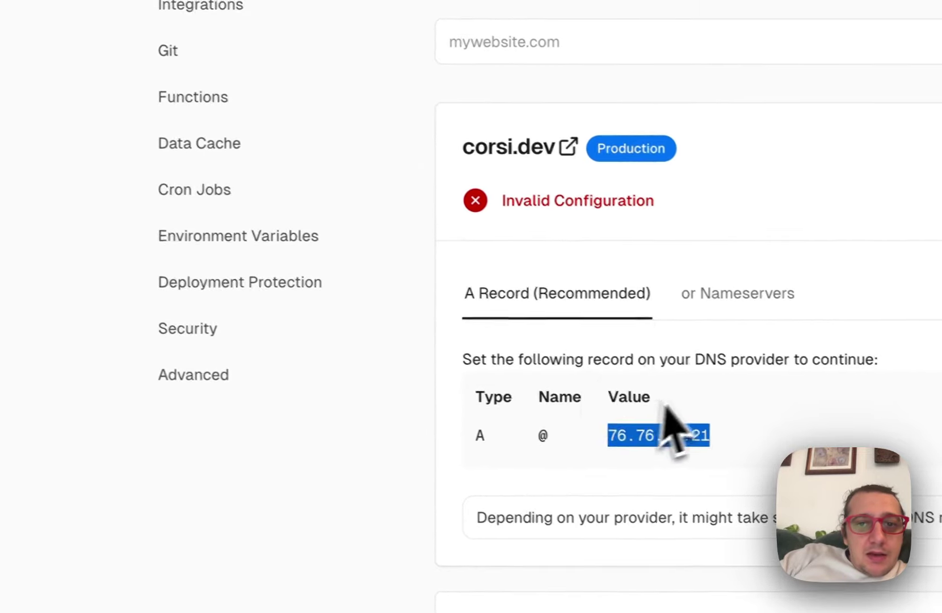
click(716, 290)
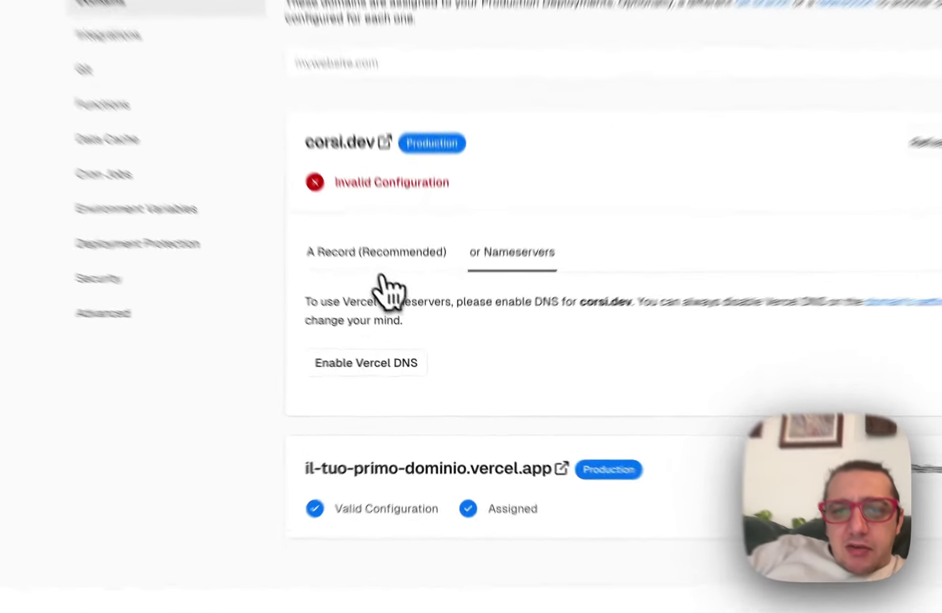
click(407, 306)
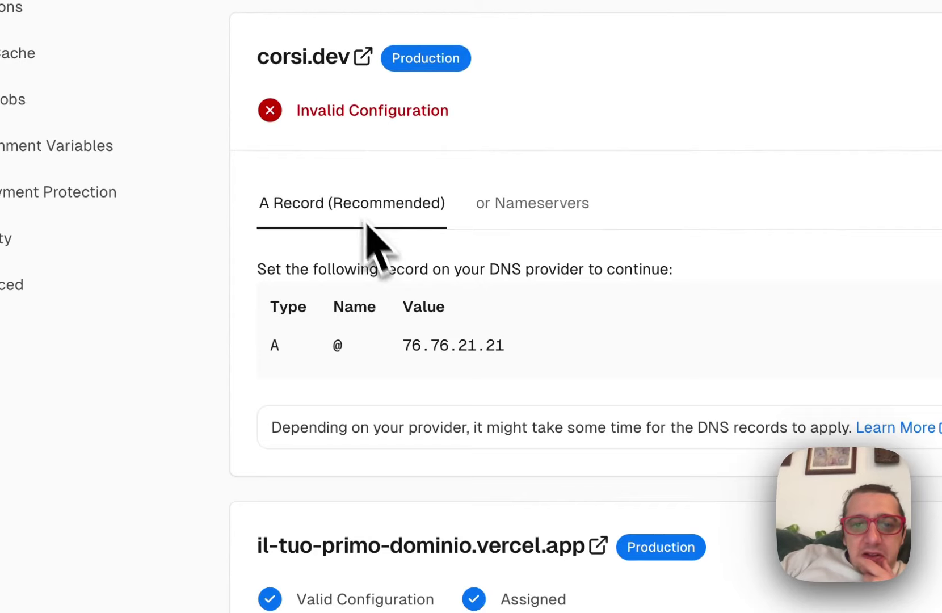
click(485, 204)
click(397, 203)
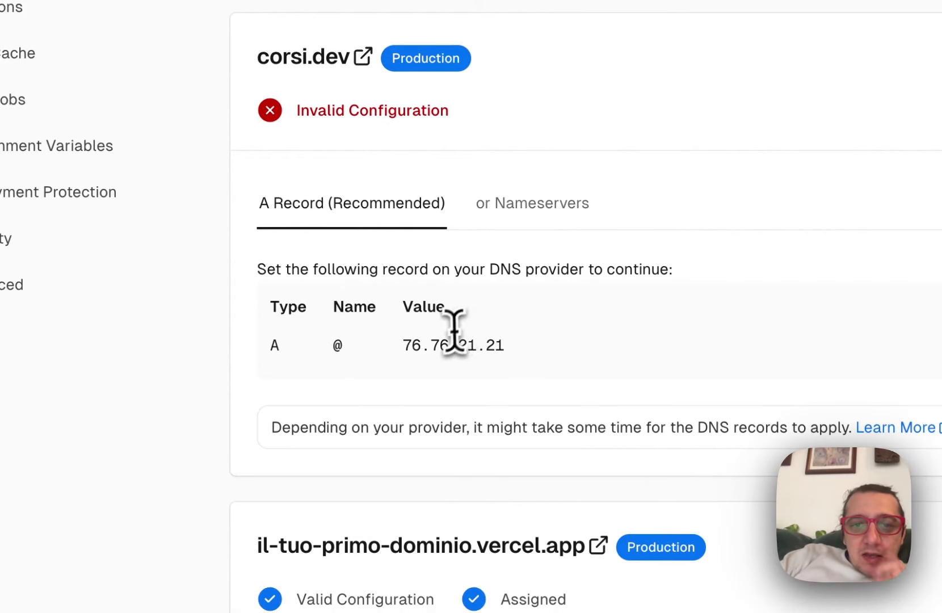
Copy the A record value 76.76.21.21 and open that address in a new tab
double_click(454, 345)
key(super+c)
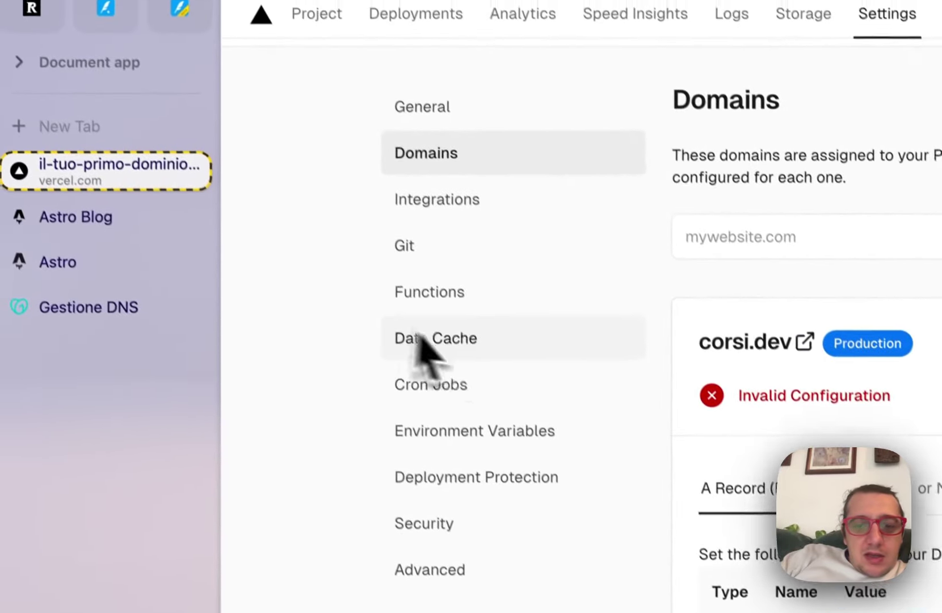
key(super+t)
key(super+v)
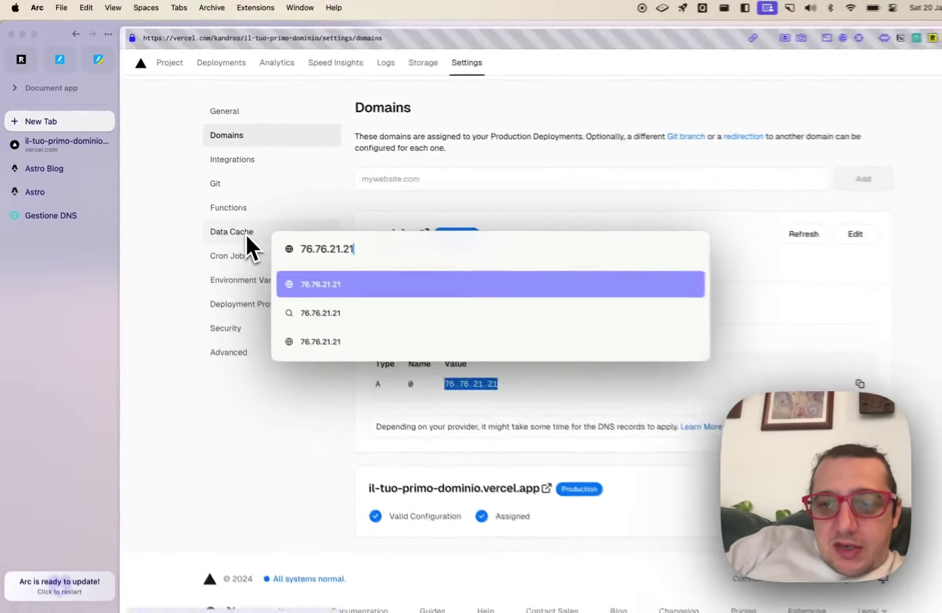
key(Return)
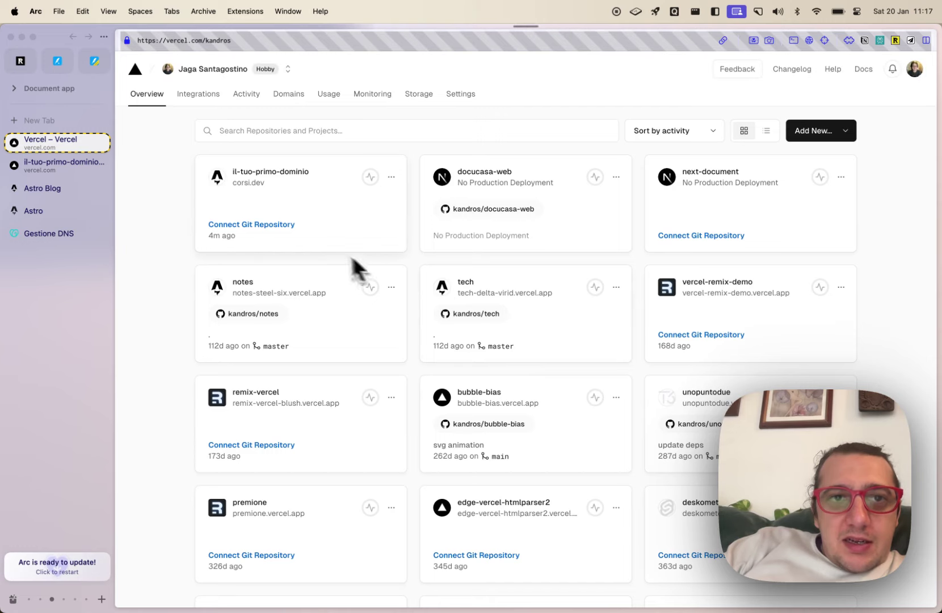
key(super+t)
key(super+v)
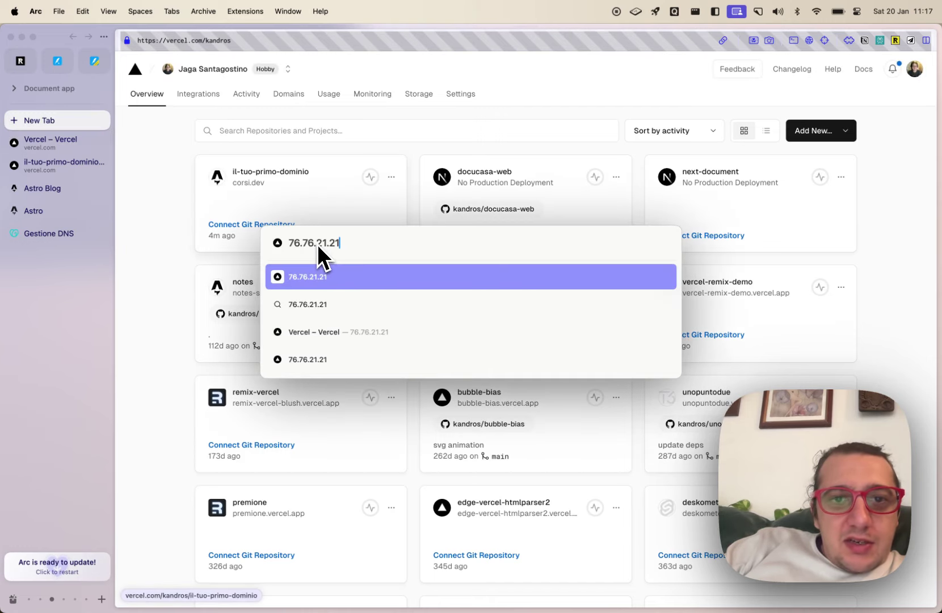
key(Escape)
key(super+t)
key(super+v)
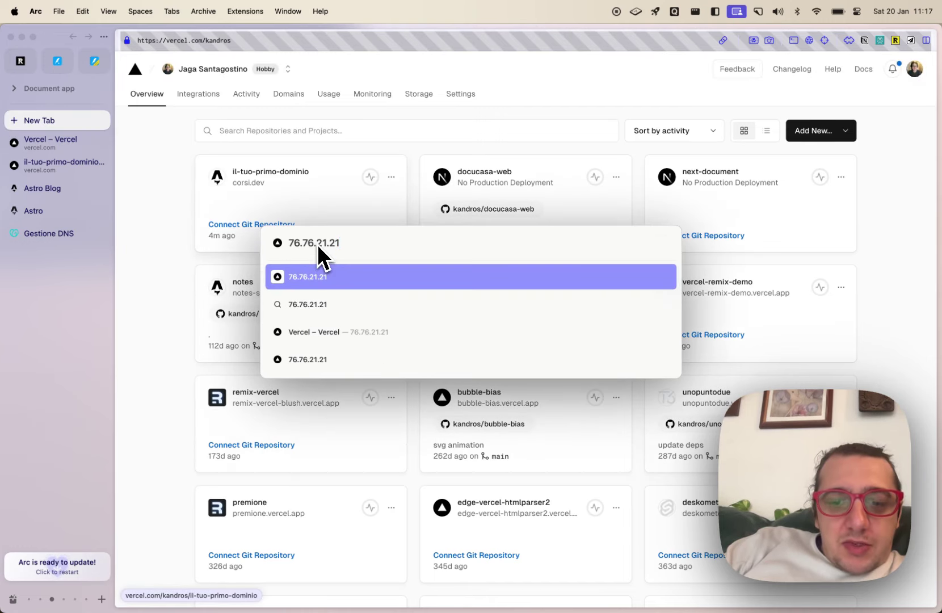
key(super+Tab)
key(ctrl+l)
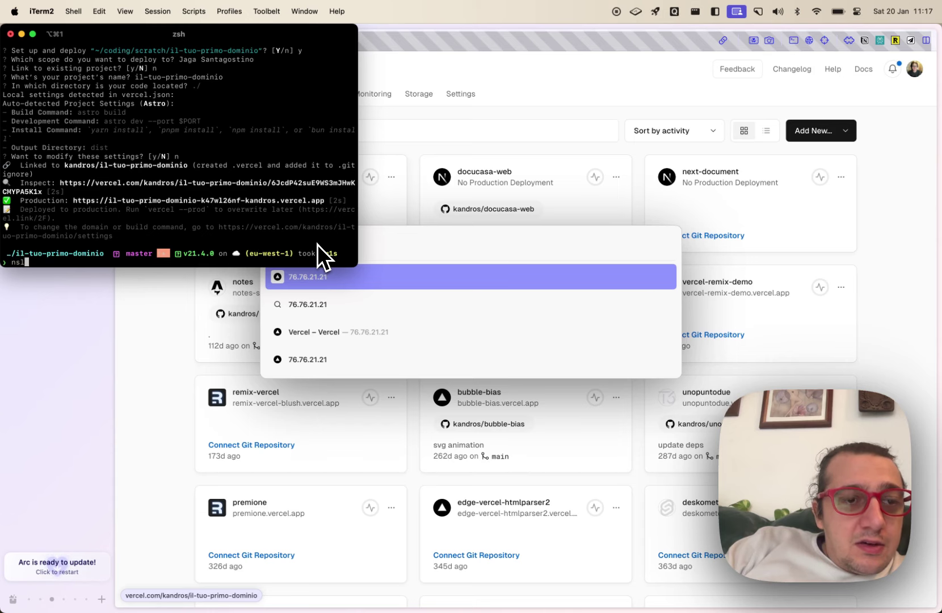
click(168, 332)
Search the web for "ip lookup", open the WhatIsMyIPAddress lookup page and accept its privacy notice
key(super+t)
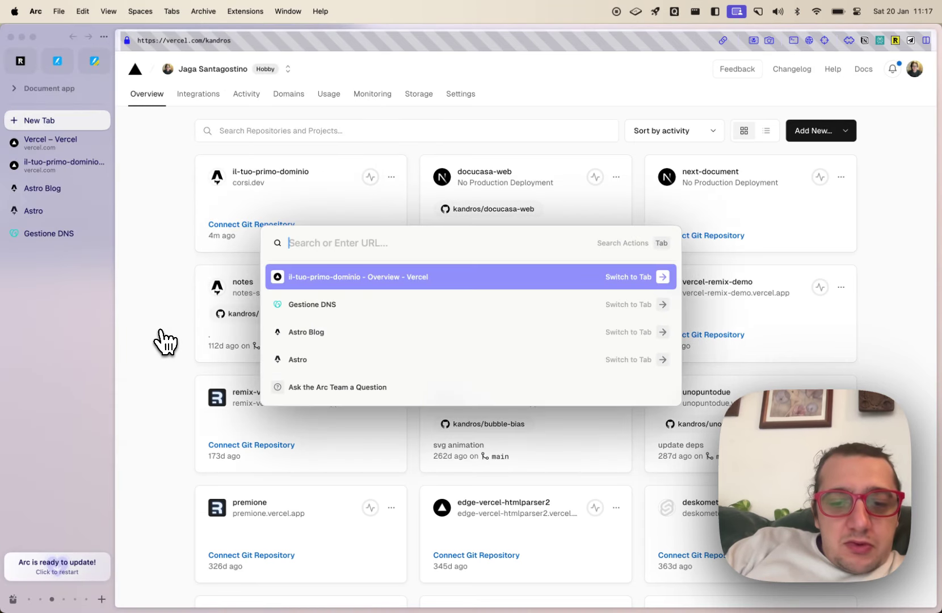
text(ip)
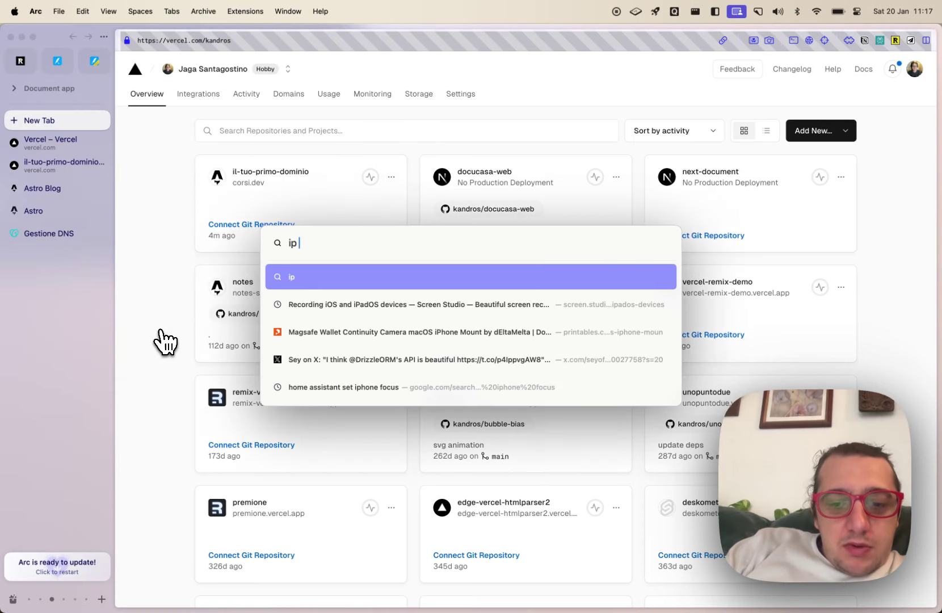
text( lookup)
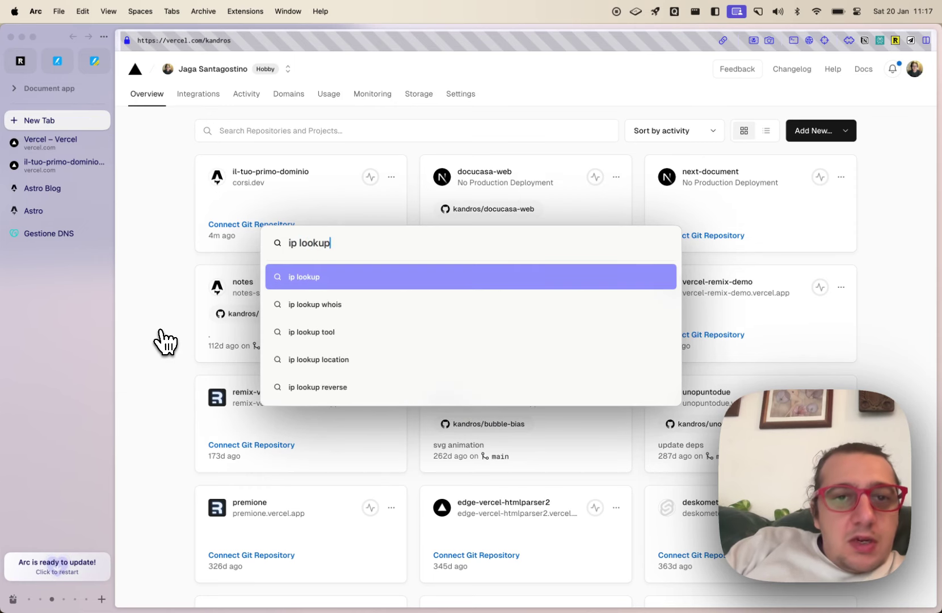
key(Return)
click(273, 225)
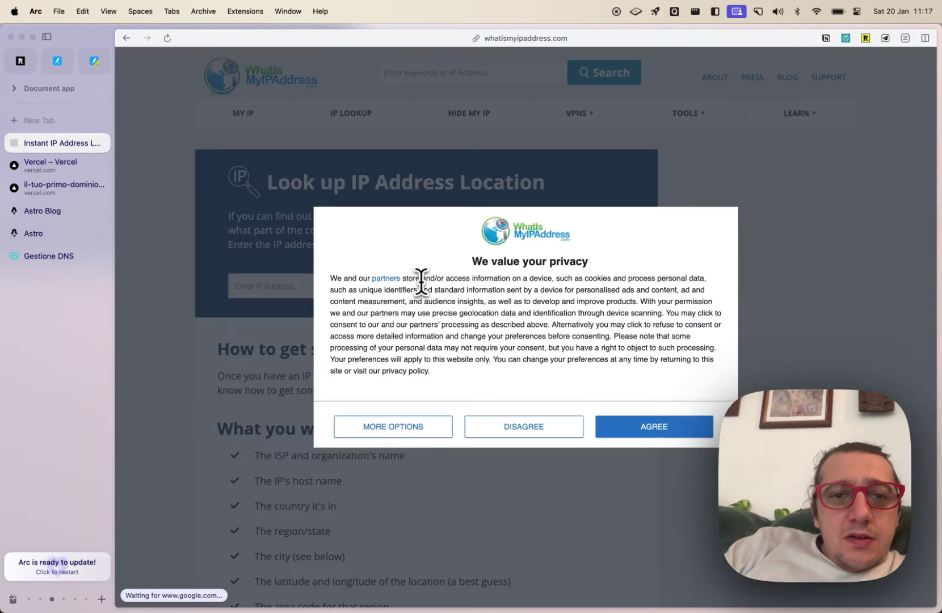
click(654, 426)
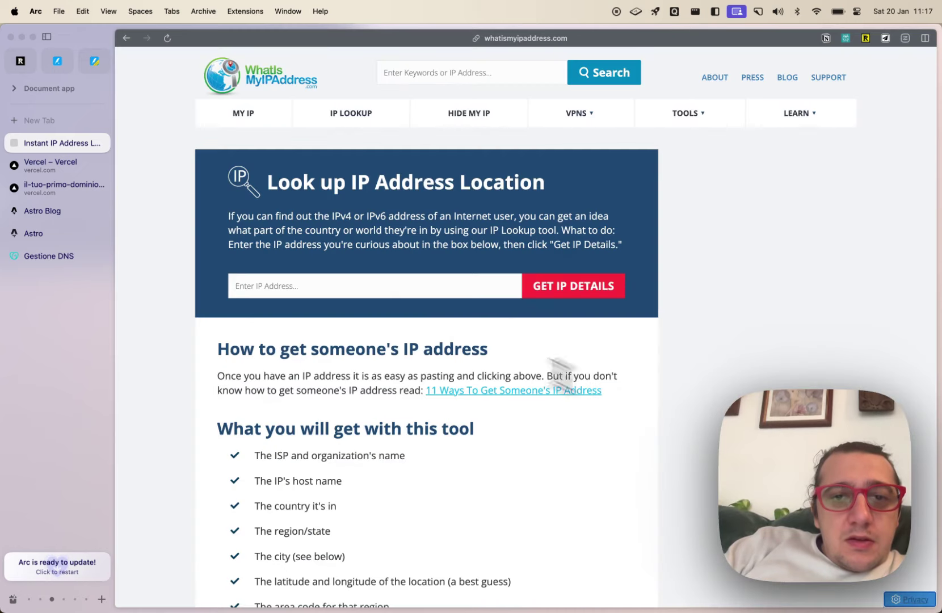
Look up 76.76.21.21 and examine its ISP, location details and user comments
click(395, 286)
key(super+v)
click(562, 288)
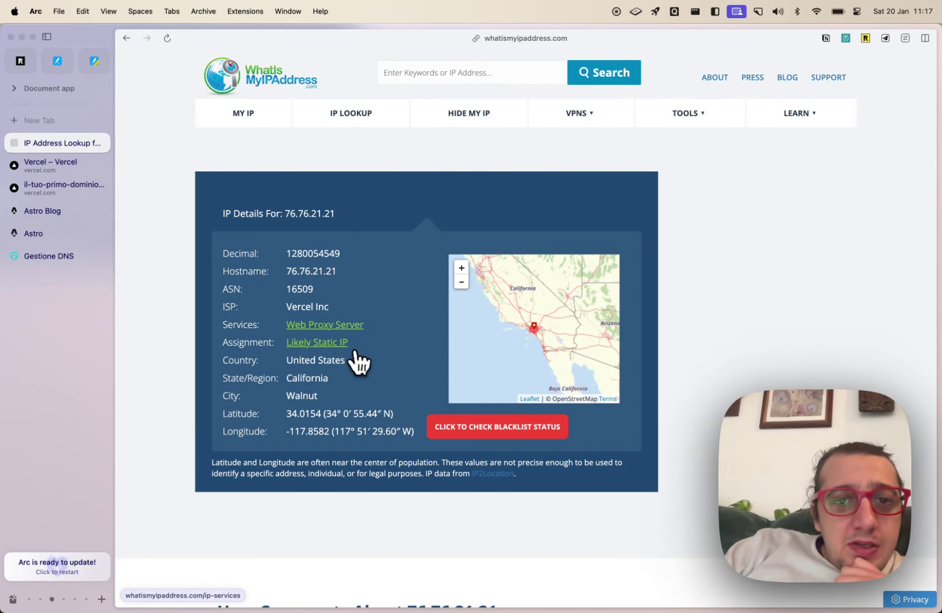
triple_click(290, 306)
scroll(300, 314, down, 2)
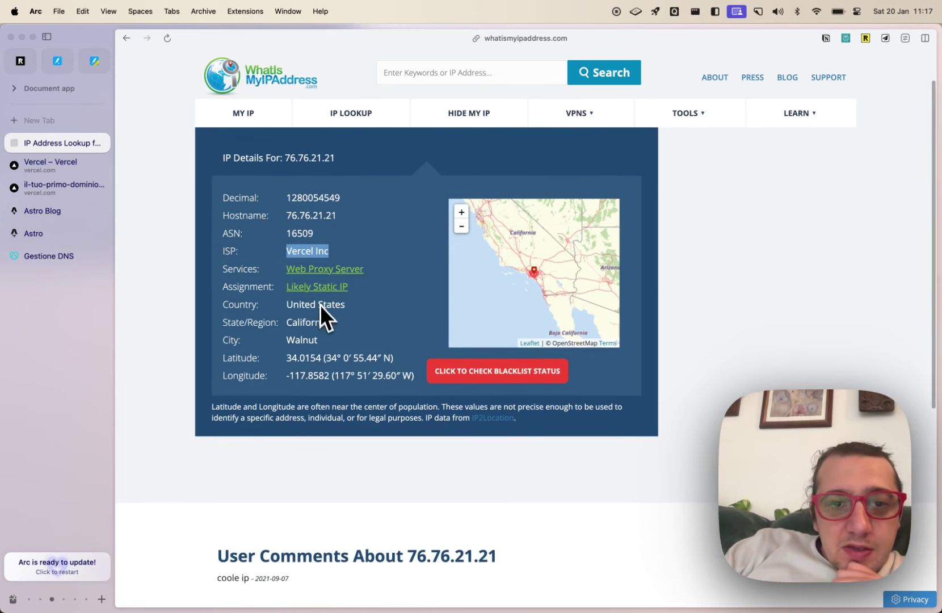
scroll(316, 293, down, 5)
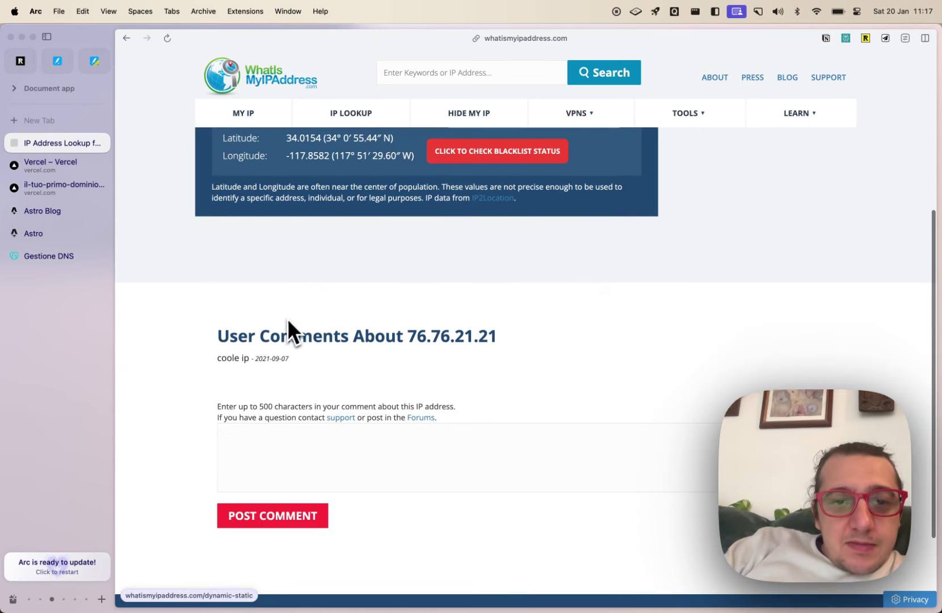
Close the IP lookup page and return to the corsi.dev DNS records in GoDaddy
key(super+w)
click(62, 165)
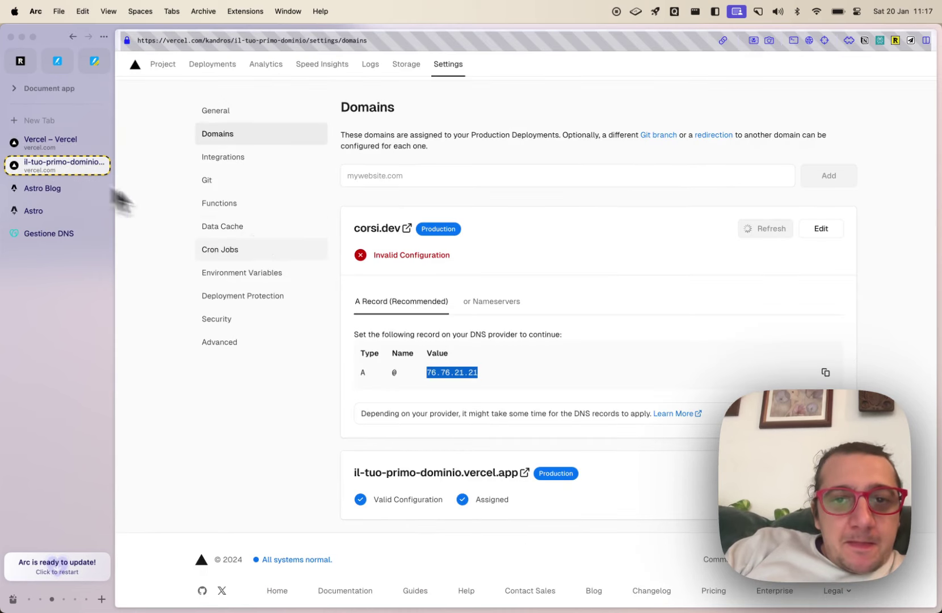
click(45, 233)
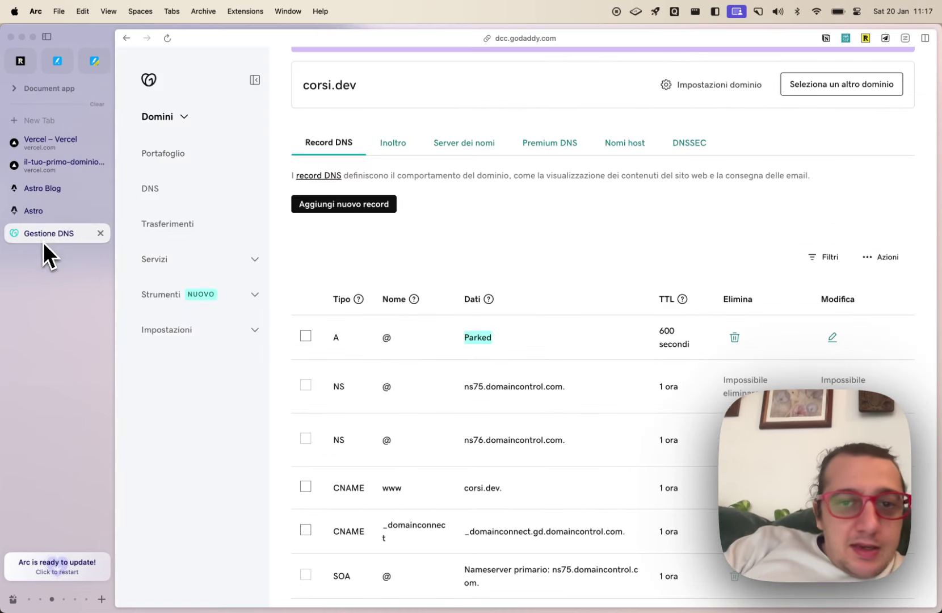
Open the corsi.dev A record for editing and set its value to 76.76.21.21
click(832, 337)
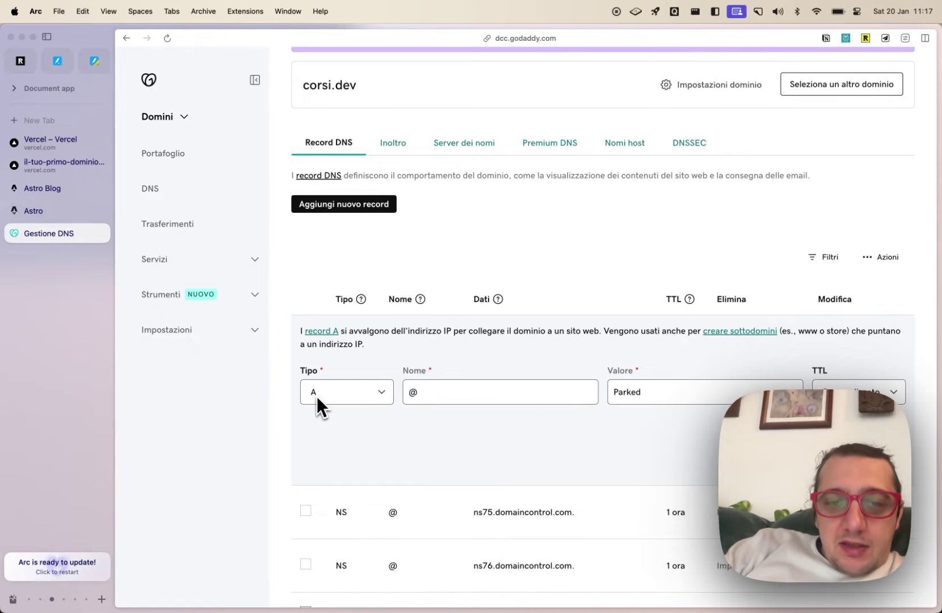
click(64, 168)
click(47, 237)
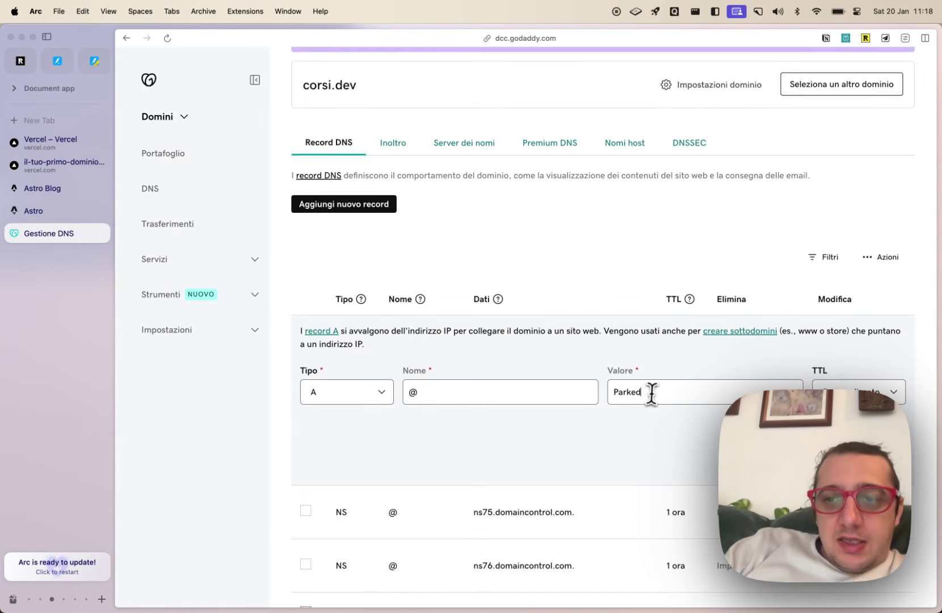
scroll(635, 393, down, 3)
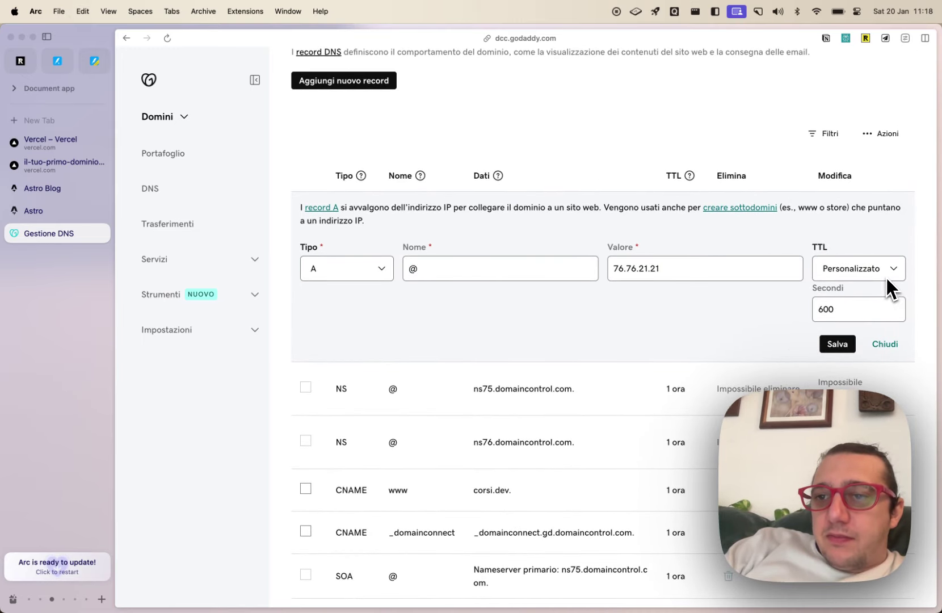
key(alt+space)
text(60)
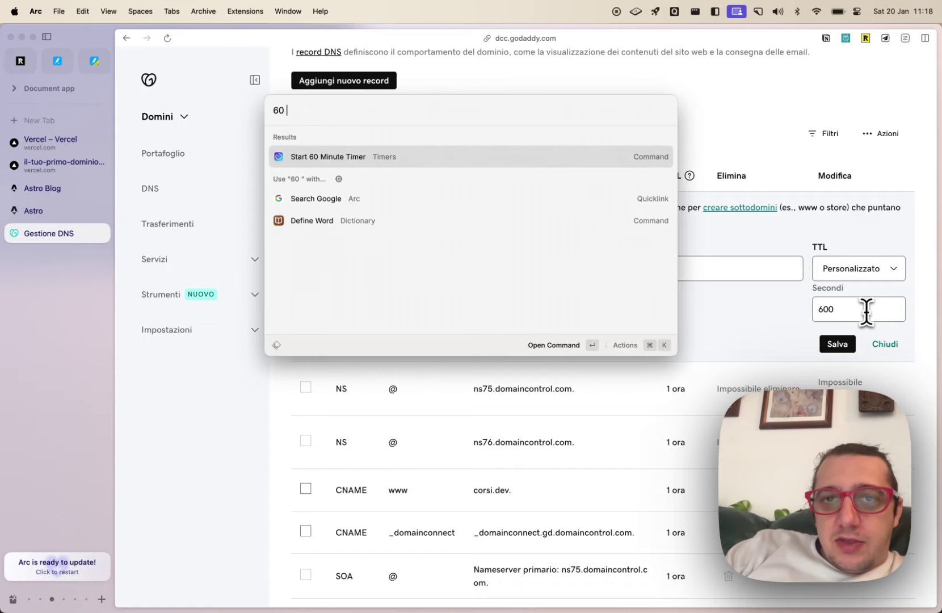
key(Escape)
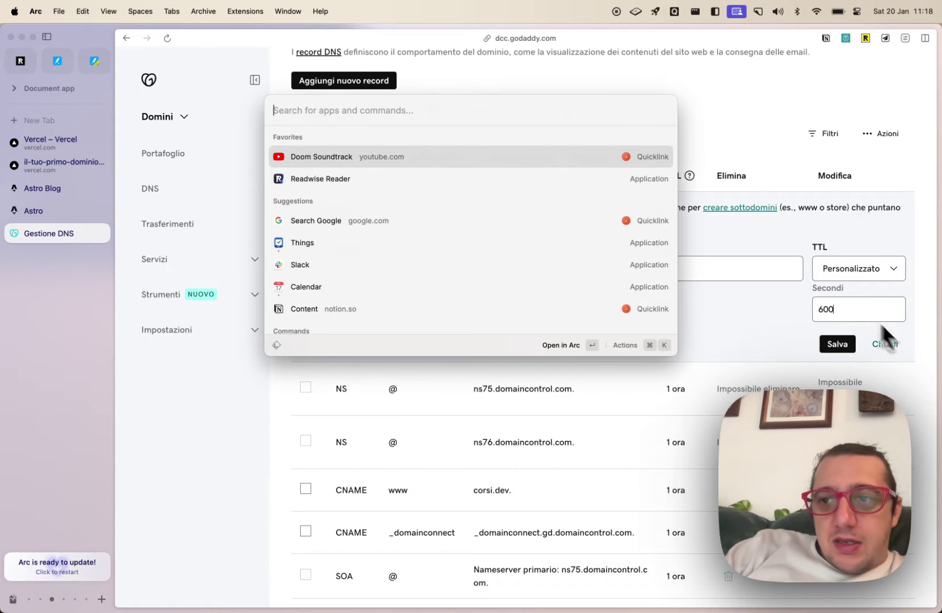
key(Escape)
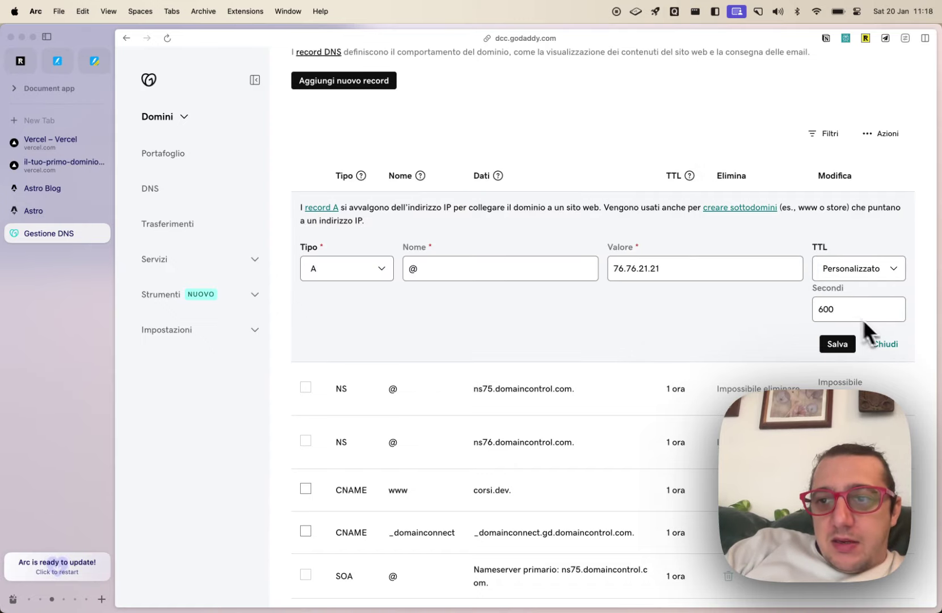
Save the edited A record with a custom TTL of 600 seconds and dismiss the completion notice
double_click(829, 309)
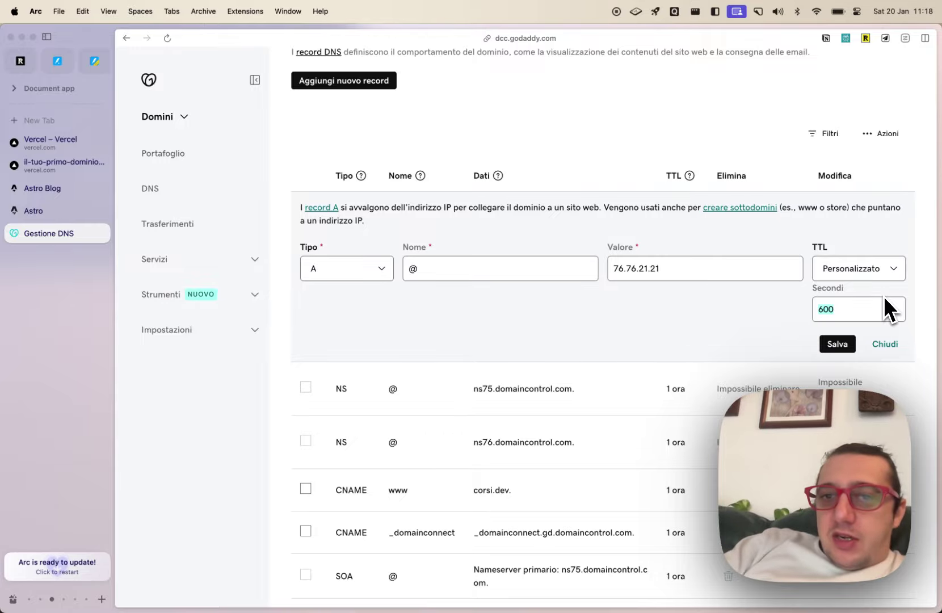
click(844, 348)
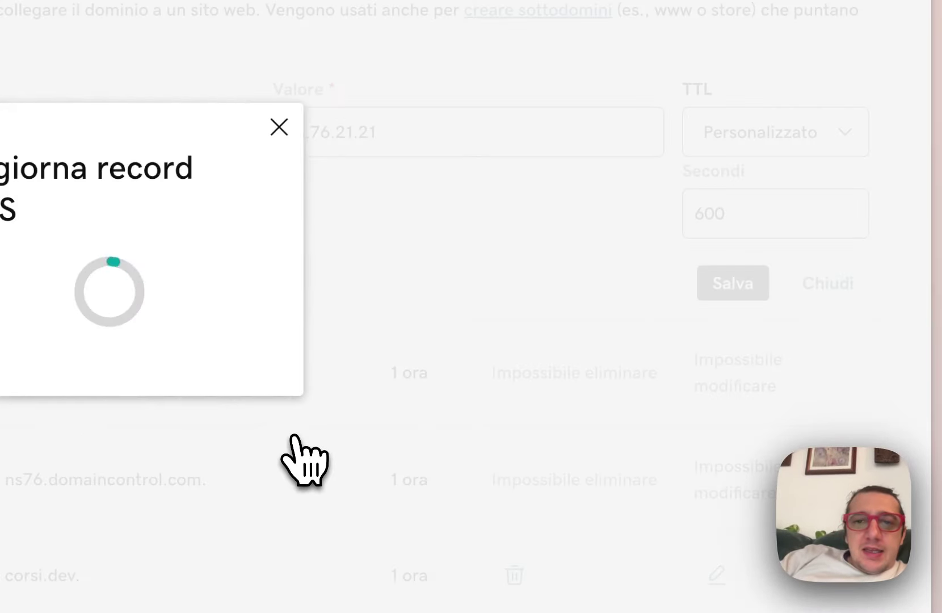
click(279, 127)
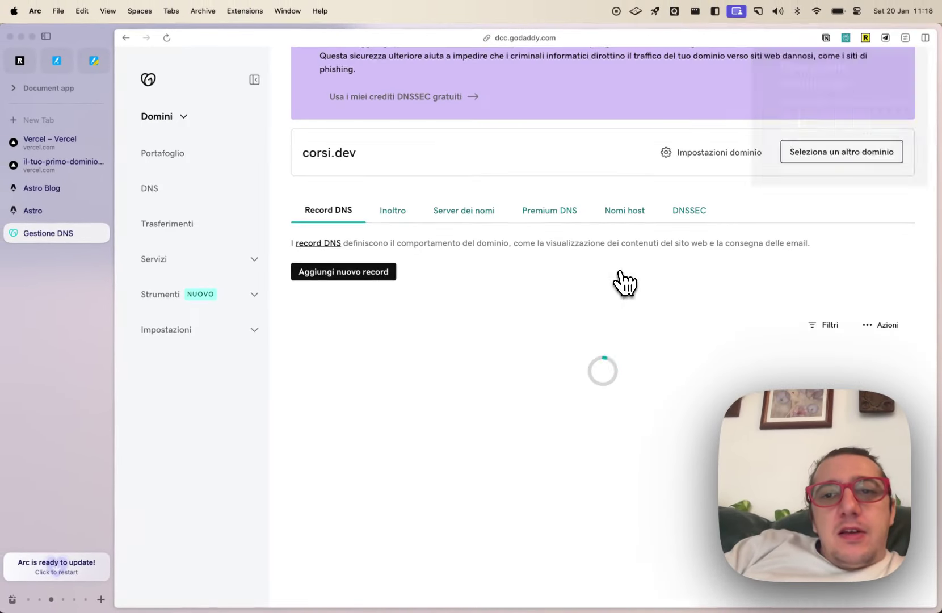
scroll(633, 278, down, 2)
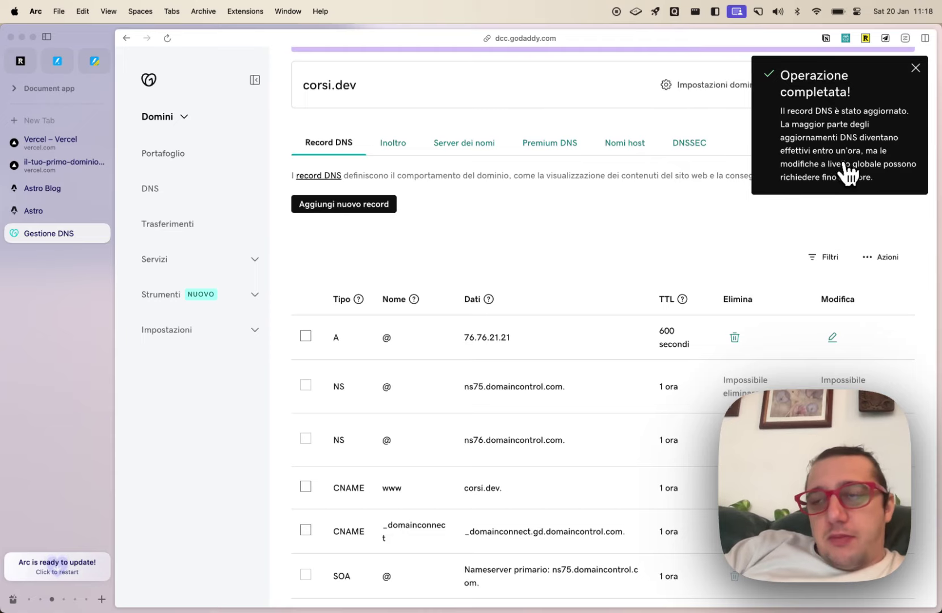
click(915, 69)
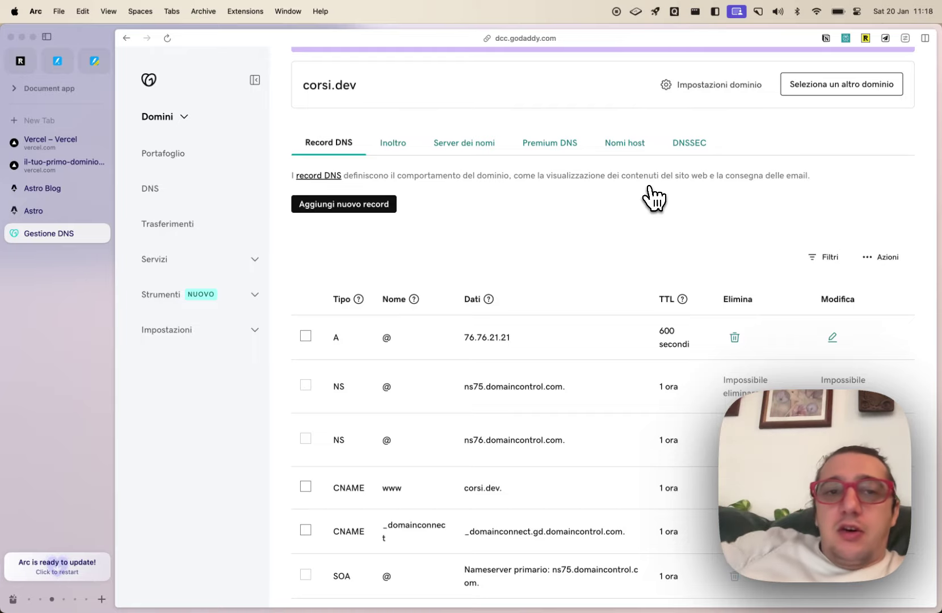
click(67, 211)
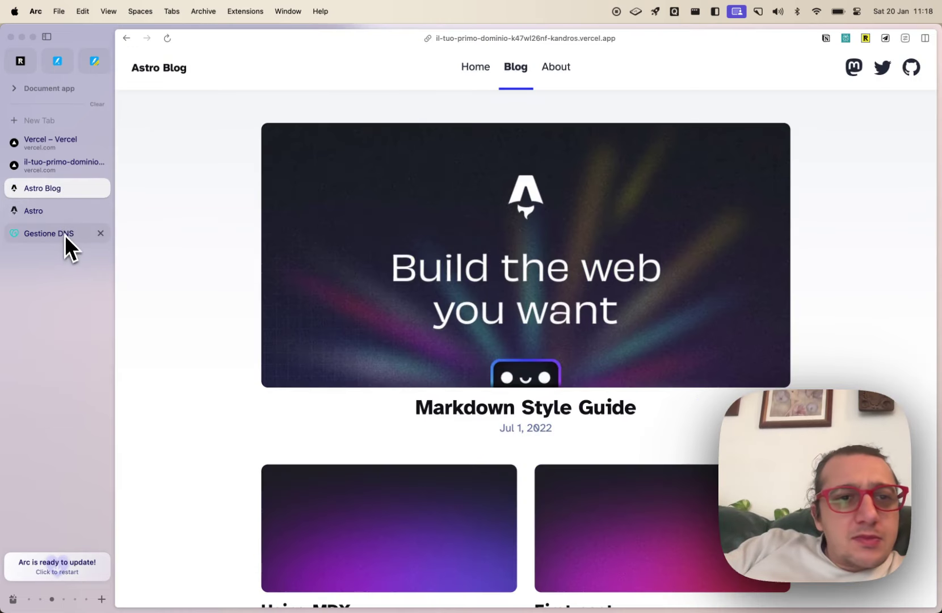
click(66, 234)
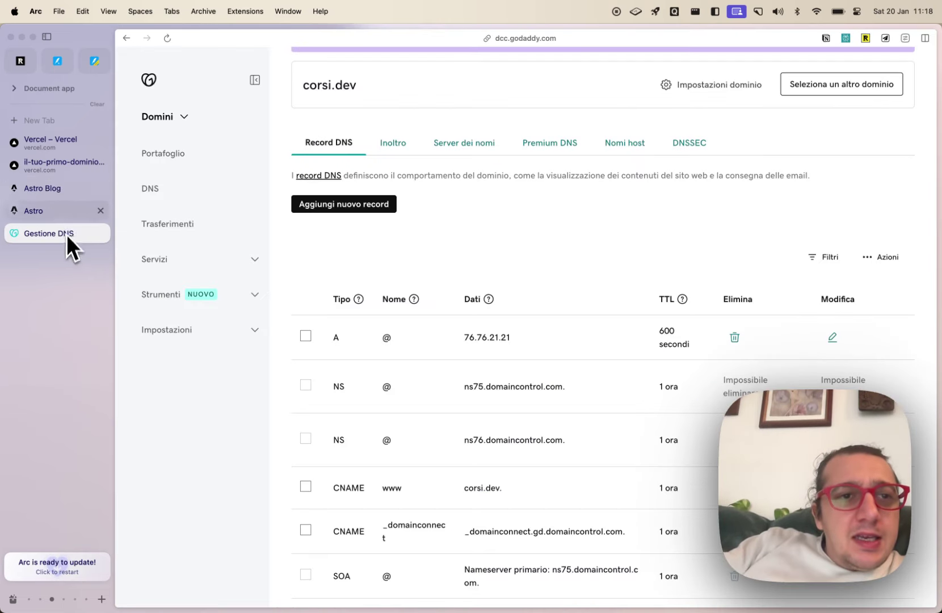
click(13, 214)
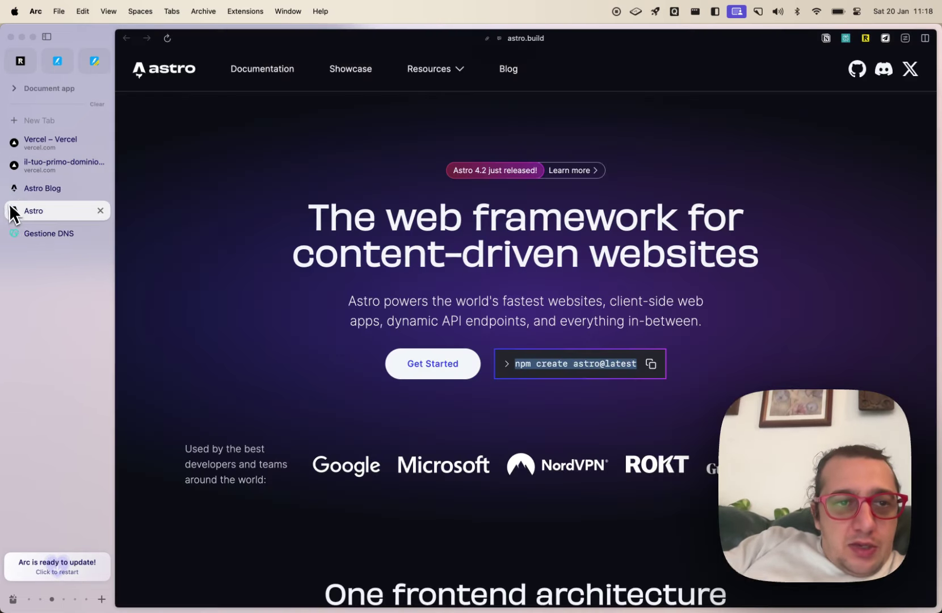
click(49, 229)
click(47, 210)
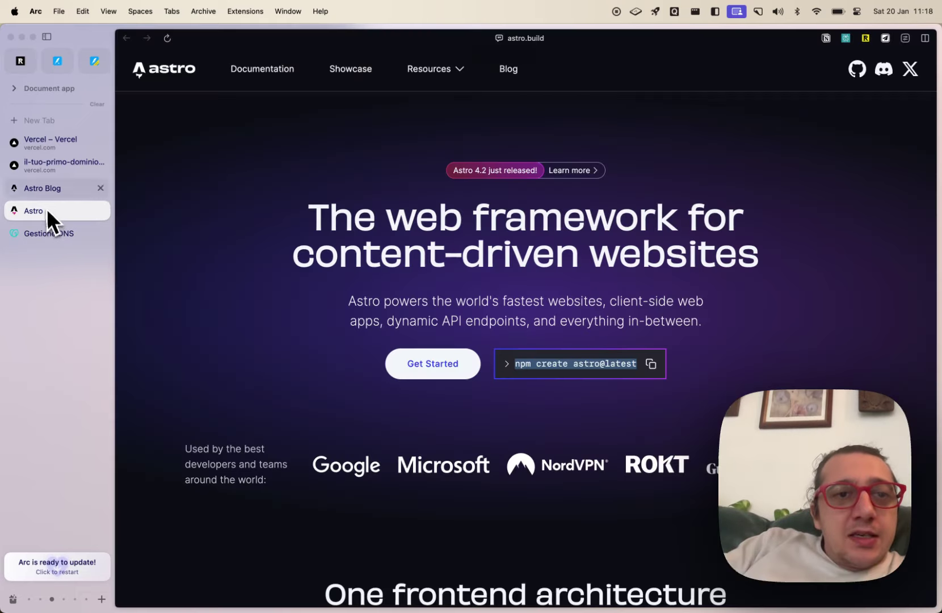
click(44, 188)
Search the web for "dns lookup online" in a new tab and open the DNS Checker lookup page
key(super+t)
text(dns l)
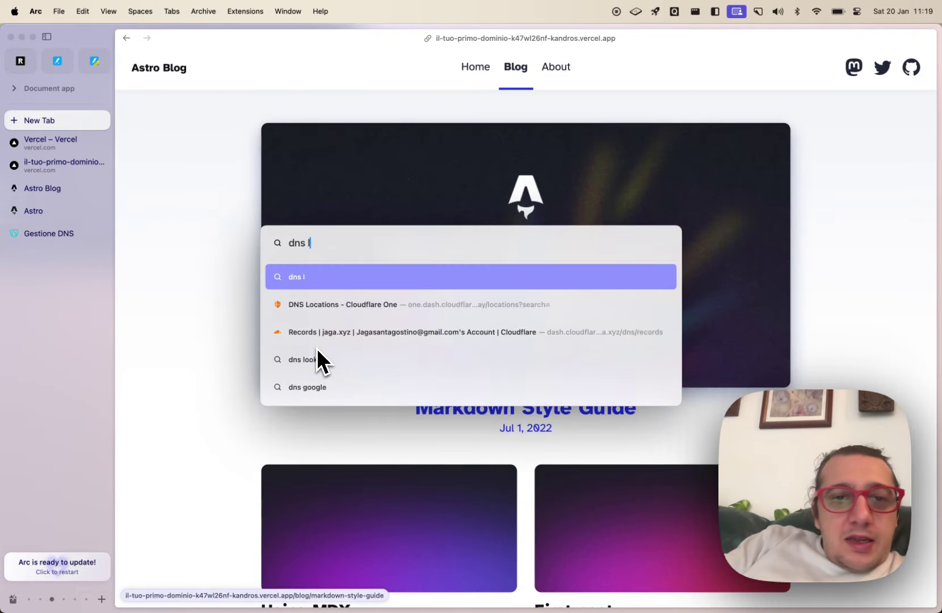
text(ookup)
key(Down)
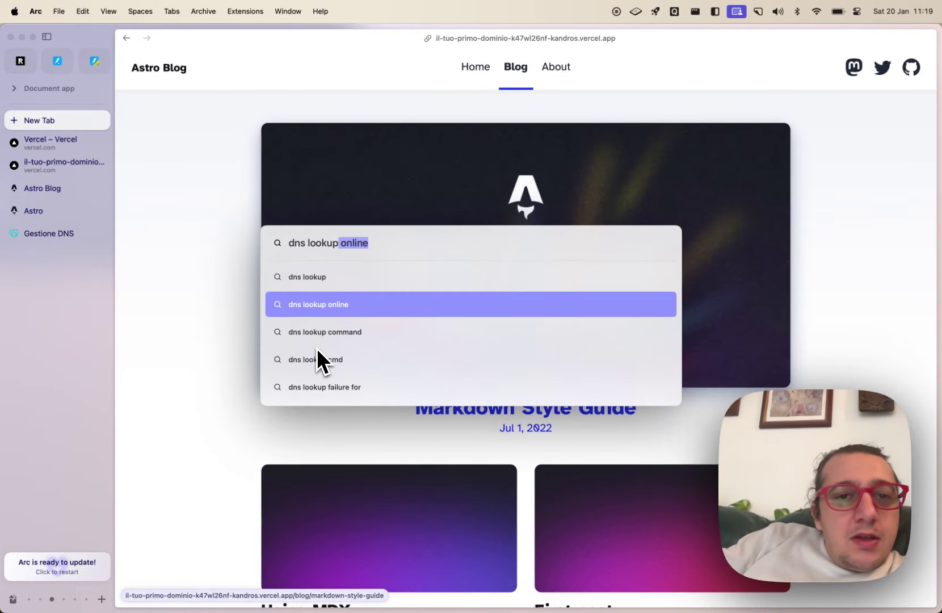
key(Return)
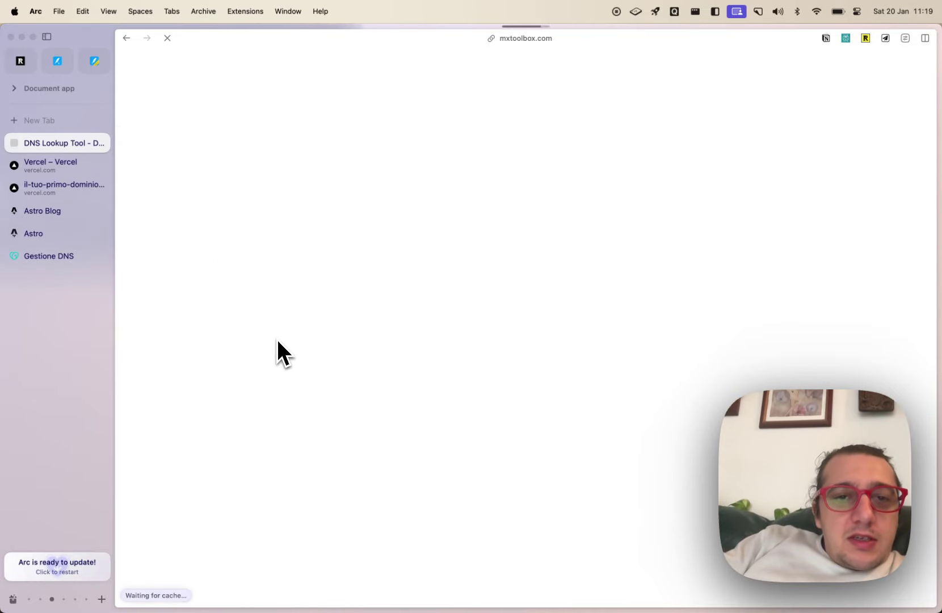
scroll(250, 321, left, 3)
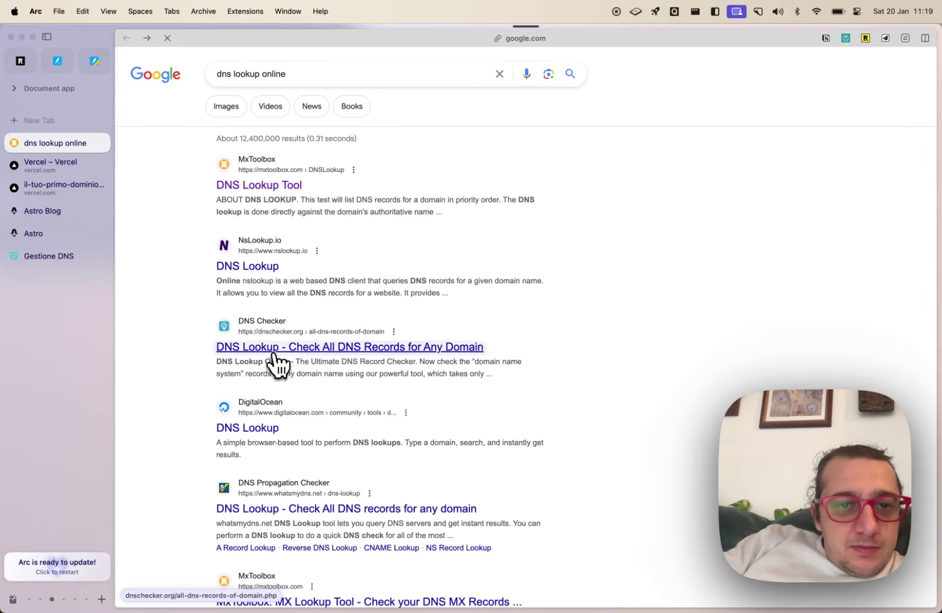
click(297, 347)
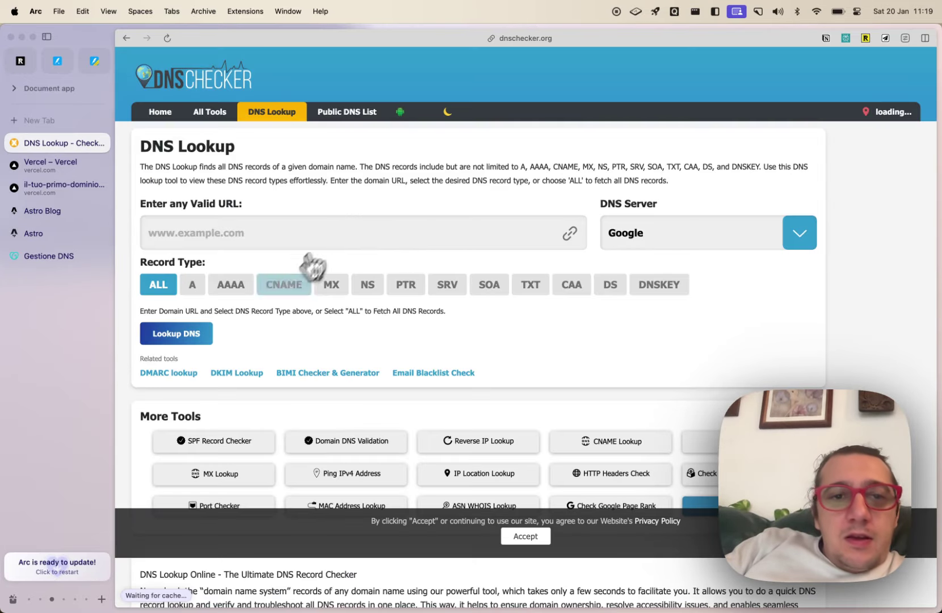
Allow the site's notifications and look up all DNS record types for corsi.dev
scroll(352, 323, down, 8)
scroll(391, 357, up, 8)
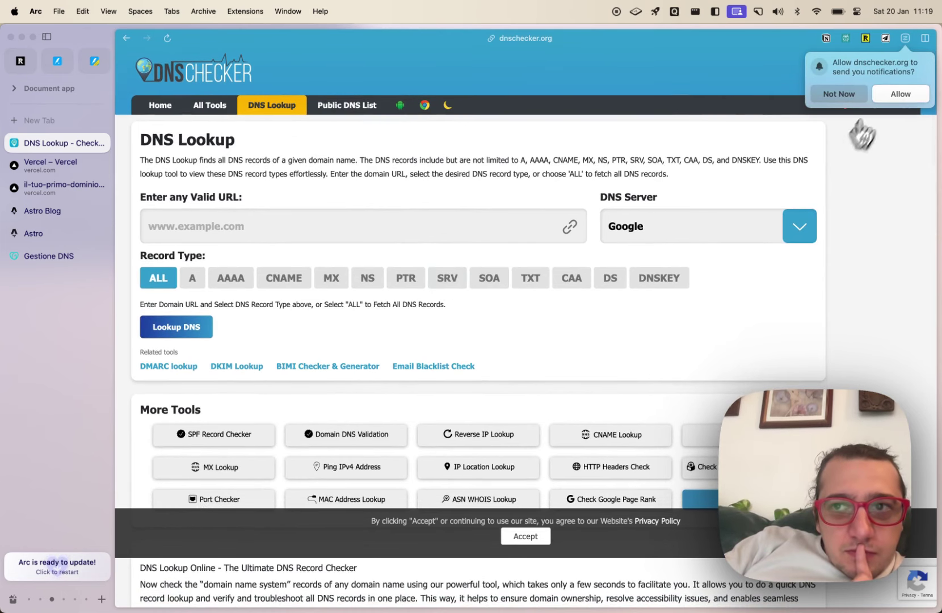
click(892, 98)
click(506, 219)
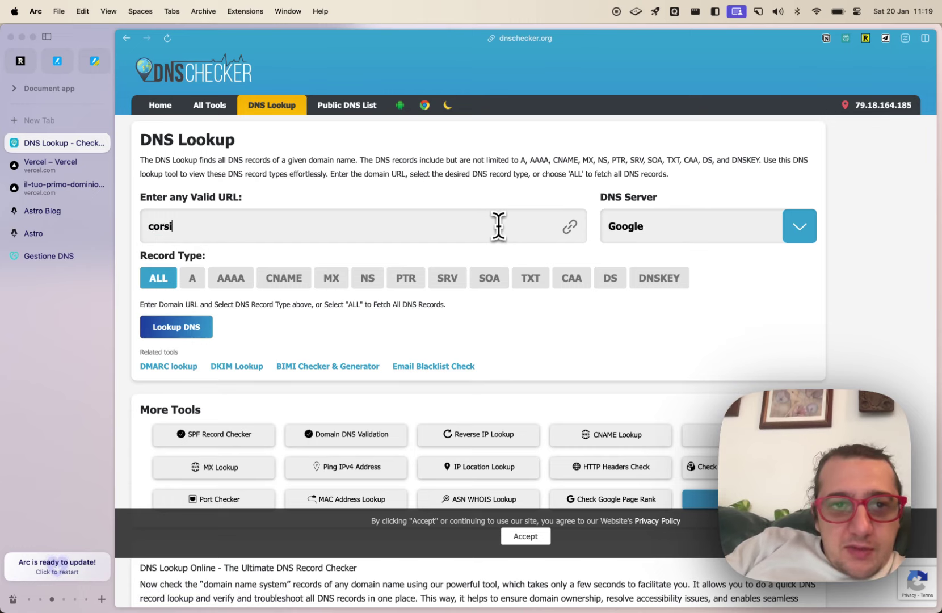
text(corsi.dev)
key(Return)
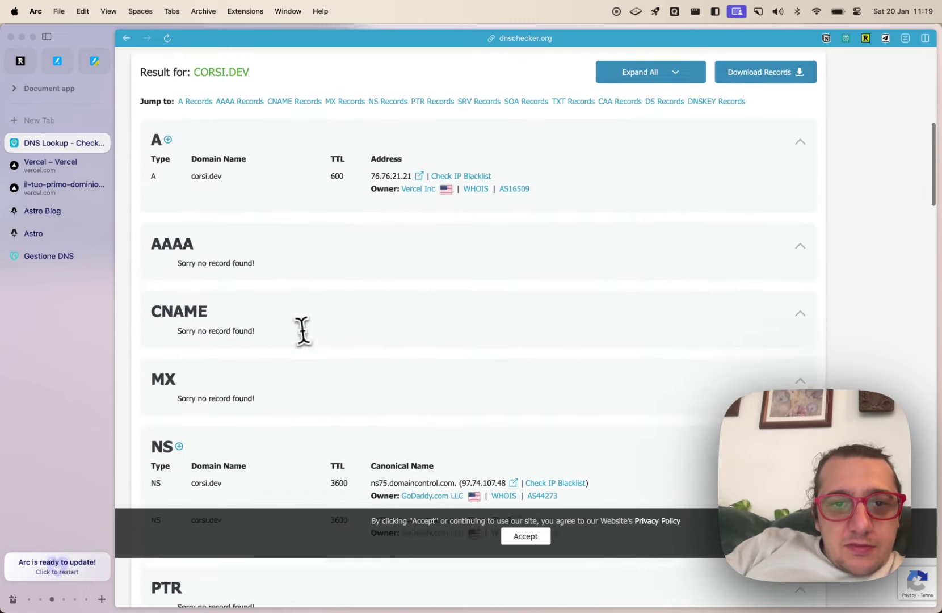
Return to the DNS lookup search results, browse the other tools and open NsLookup.io
click(126, 39)
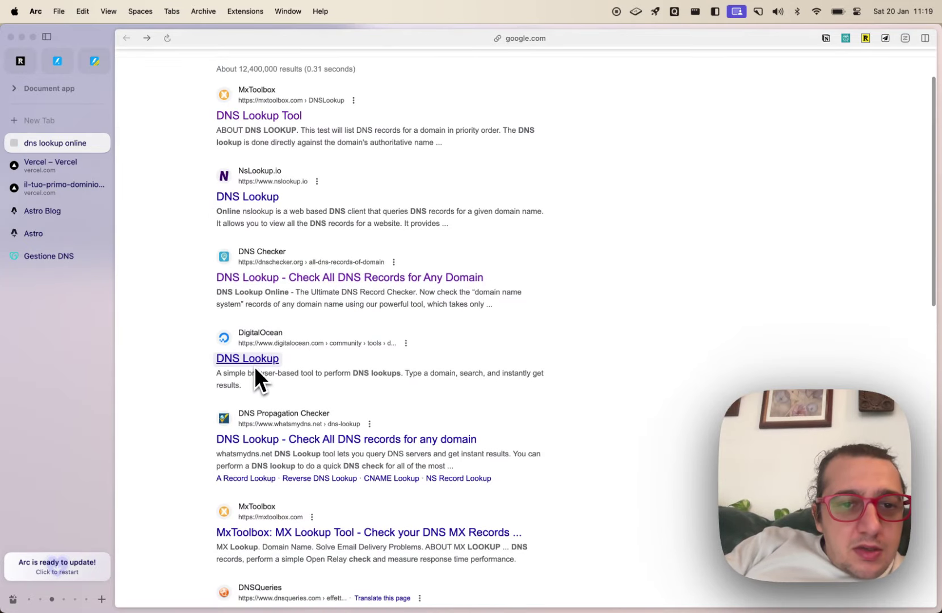
scroll(259, 359, up, 2)
scroll(259, 358, down, 3)
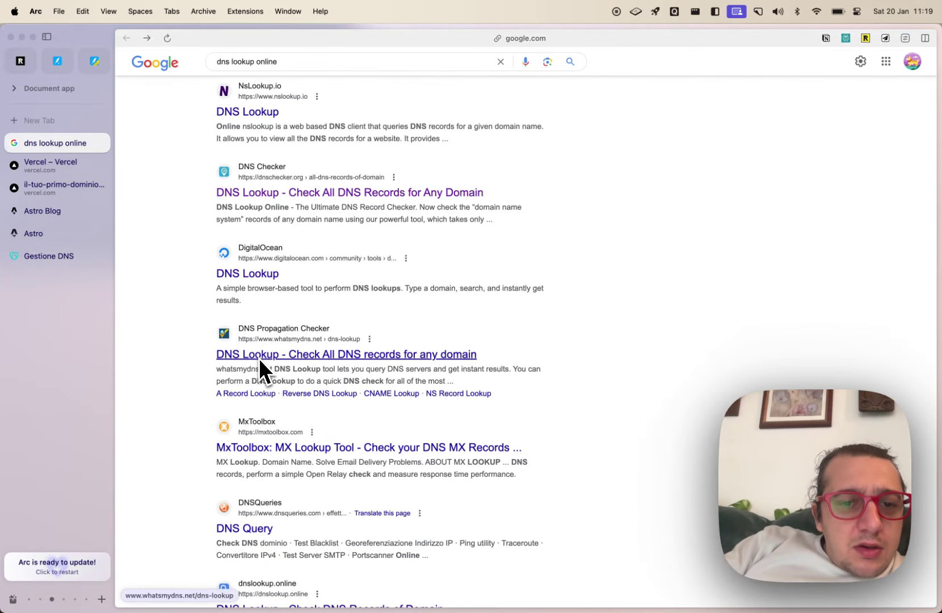
scroll(258, 359, down, 3)
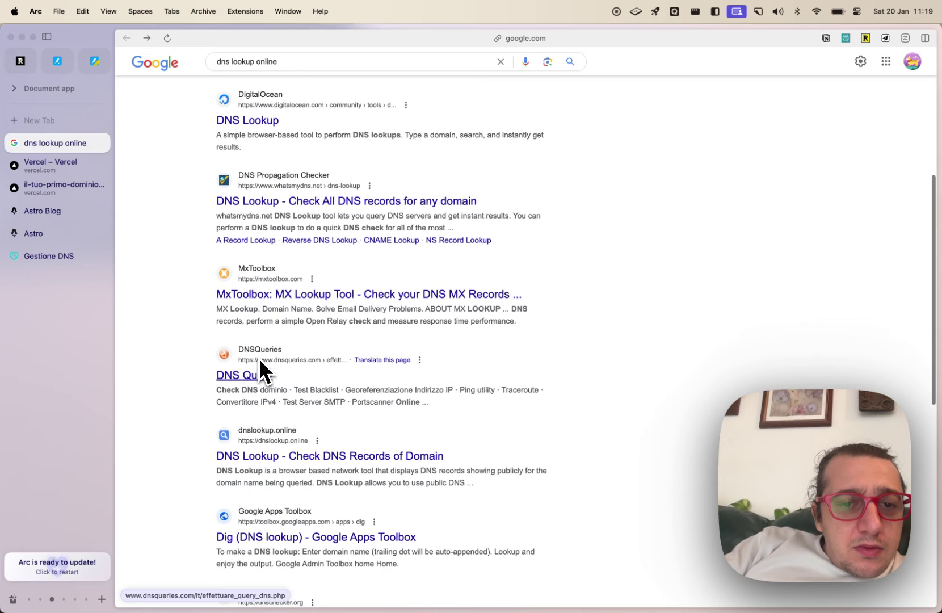
scroll(258, 358, up, 5)
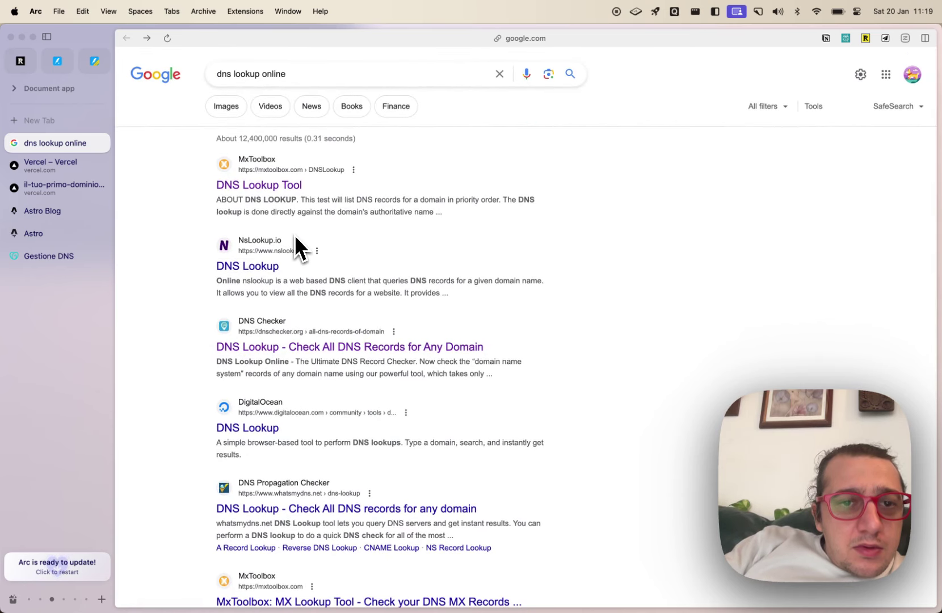
click(258, 267)
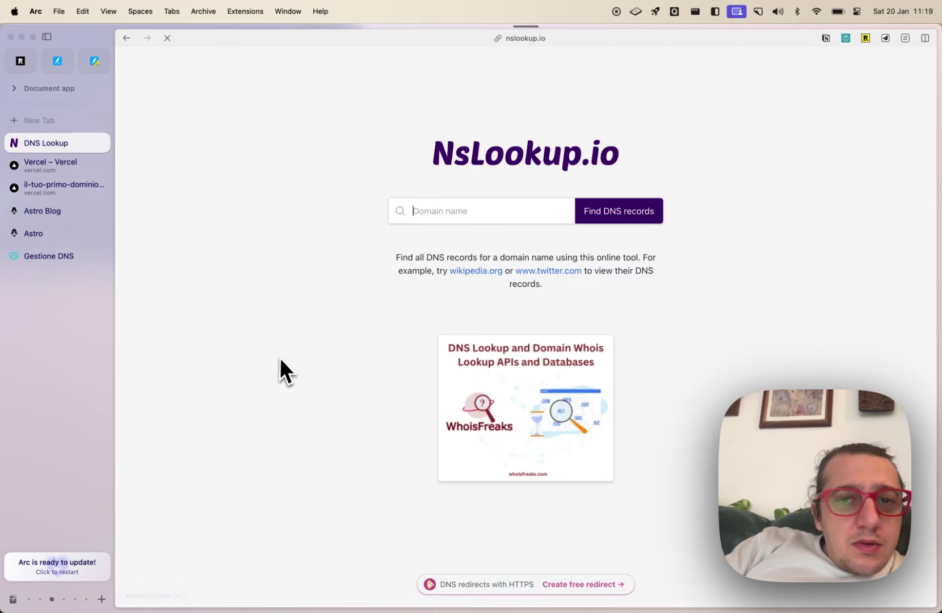
Search the web for "dns propagation" and open the DNS Checker propagation tool
key(cmd+l)
text(dns )
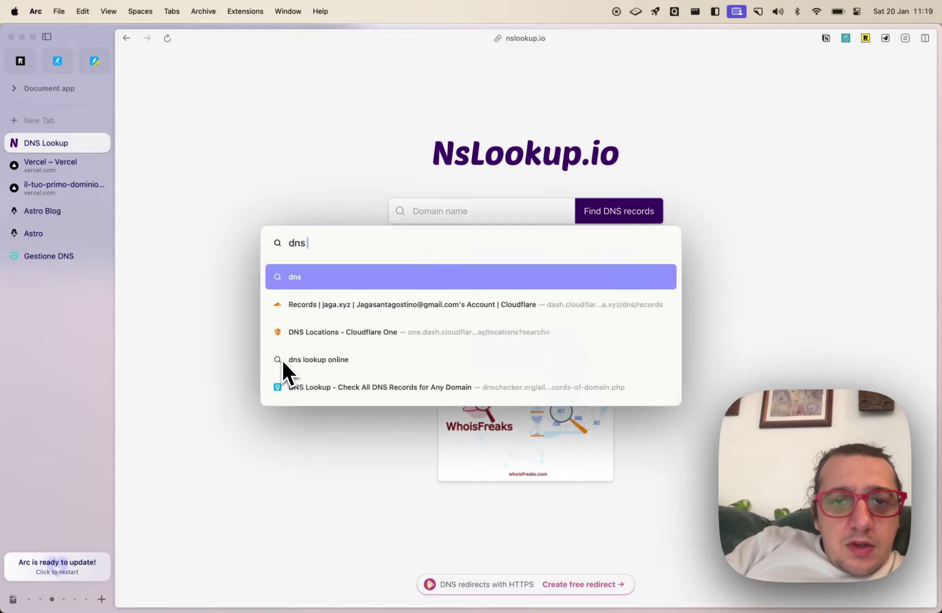
text(propaga)
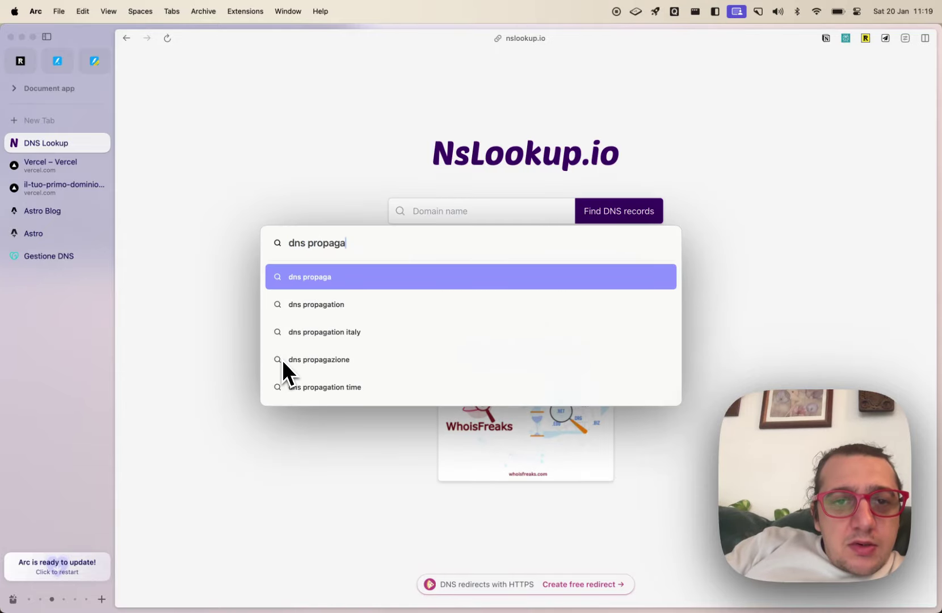
key(Down)
key(Return)
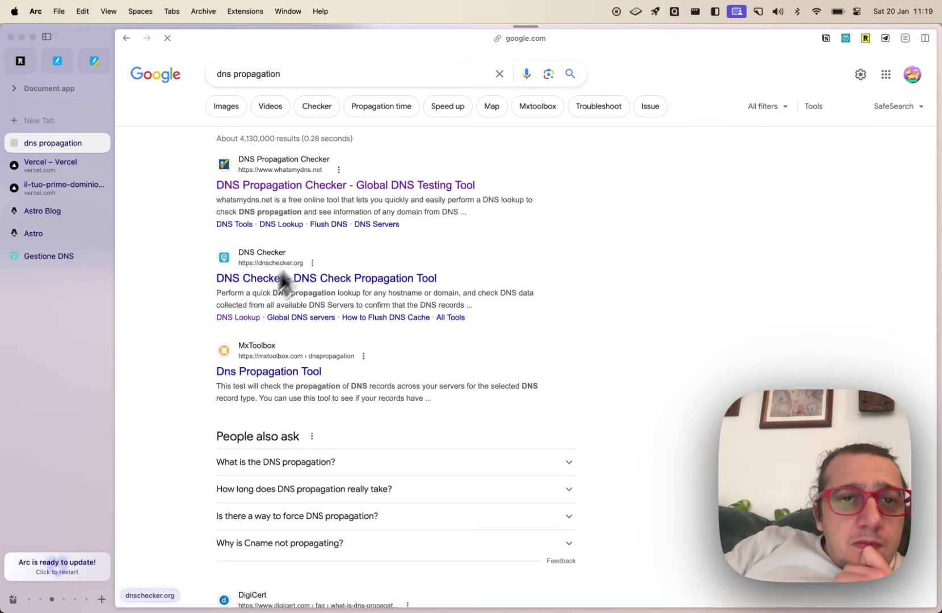
click(355, 292)
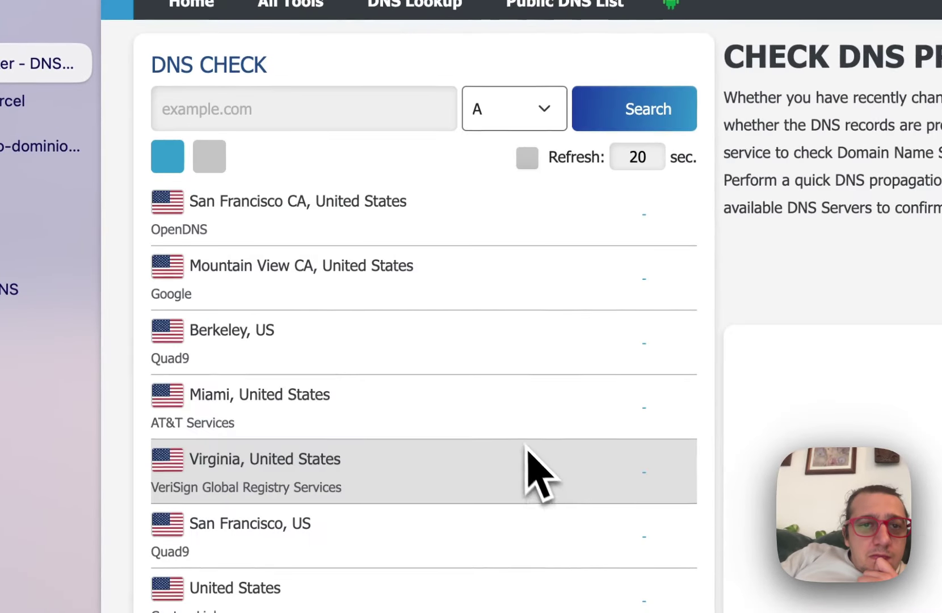
Check the worldwide propagation of the A record for corsi.dev with the DNS propagation checker
click(363, 116)
text(76.76.21.21)
key(super+a)
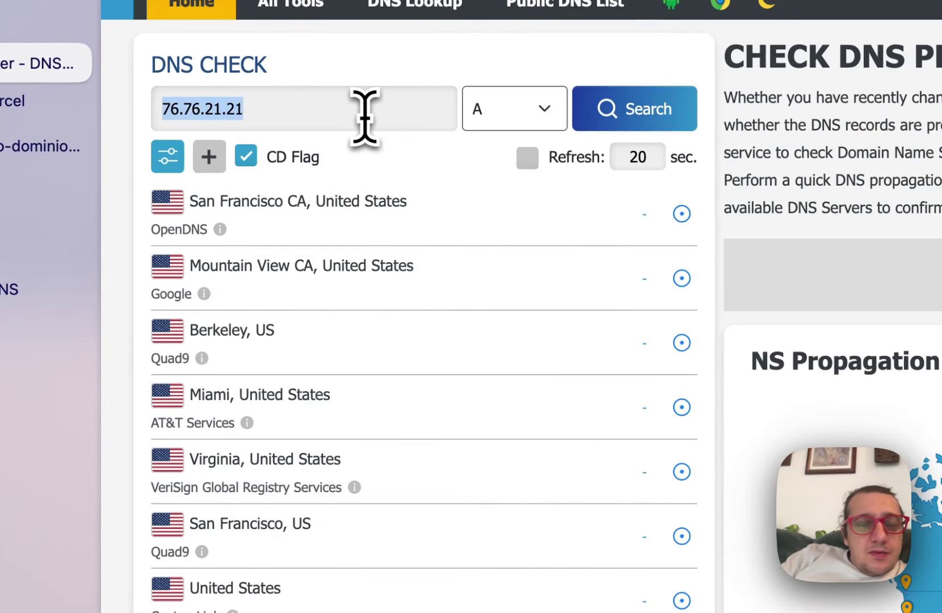
key(BackSpace)
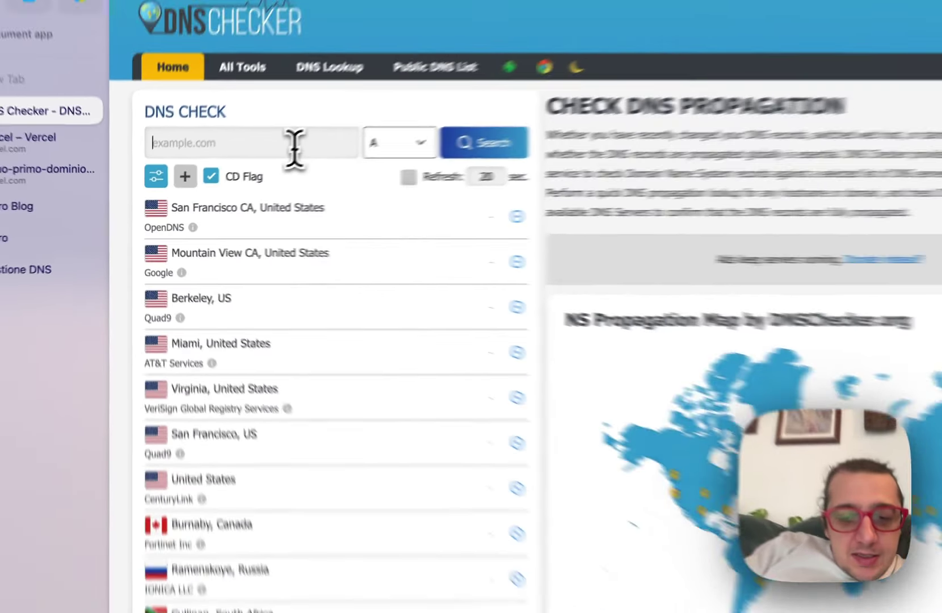
text(corsi.dev)
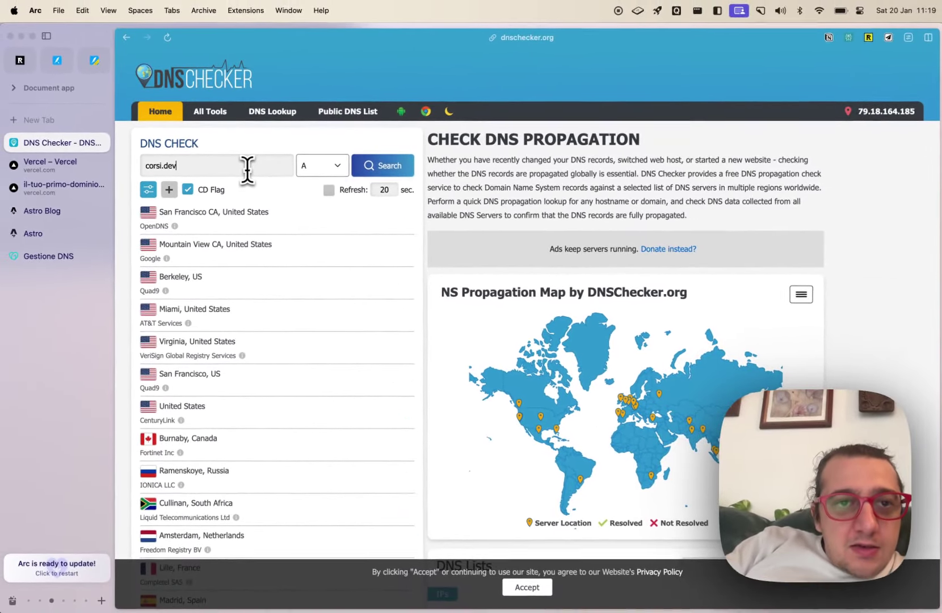
key(Return)
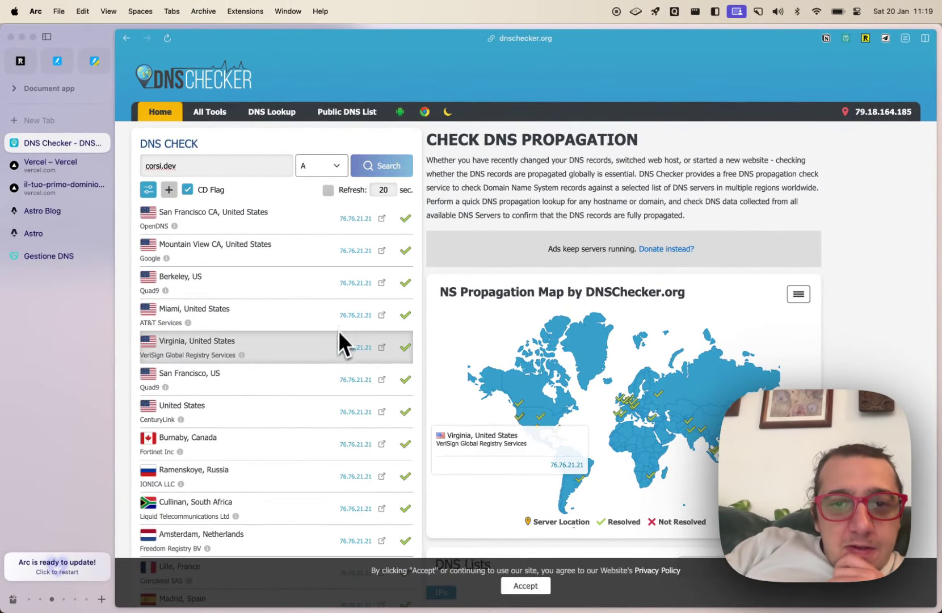
Examine the resolved IP address and status for corsi.dev at every listed DNS server location
scroll(340, 340, down, 5)
scroll(366, 388, up, 6)
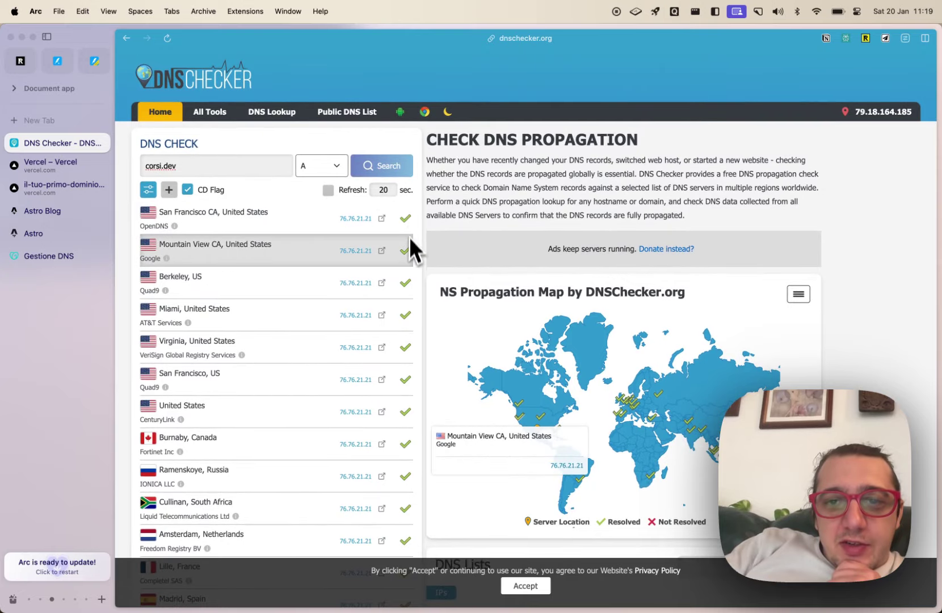
scroll(409, 244, down, 8)
scroll(414, 343, down, 15)
scroll(415, 397, up, 20)
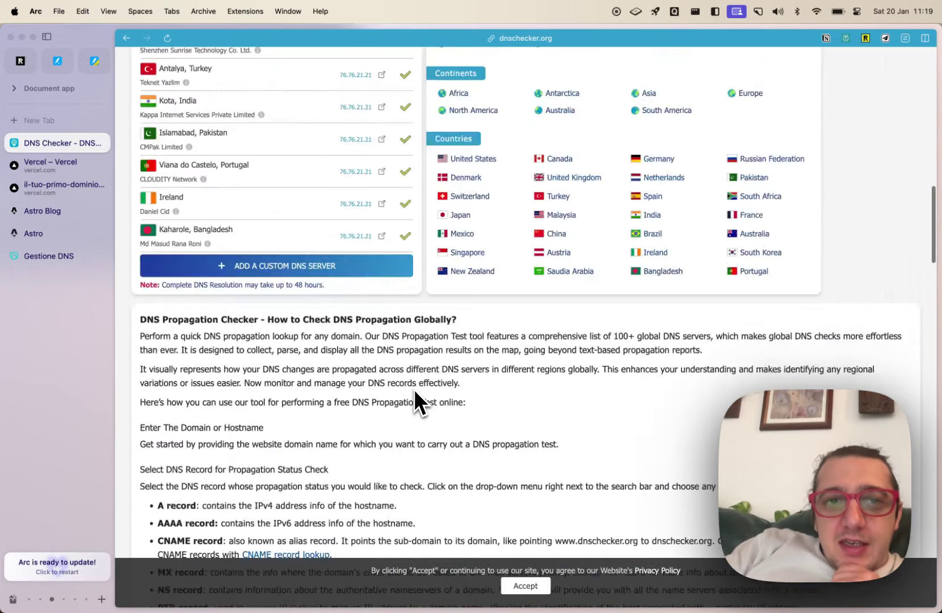
scroll(415, 386, down, 4)
scroll(414, 440, up, 4)
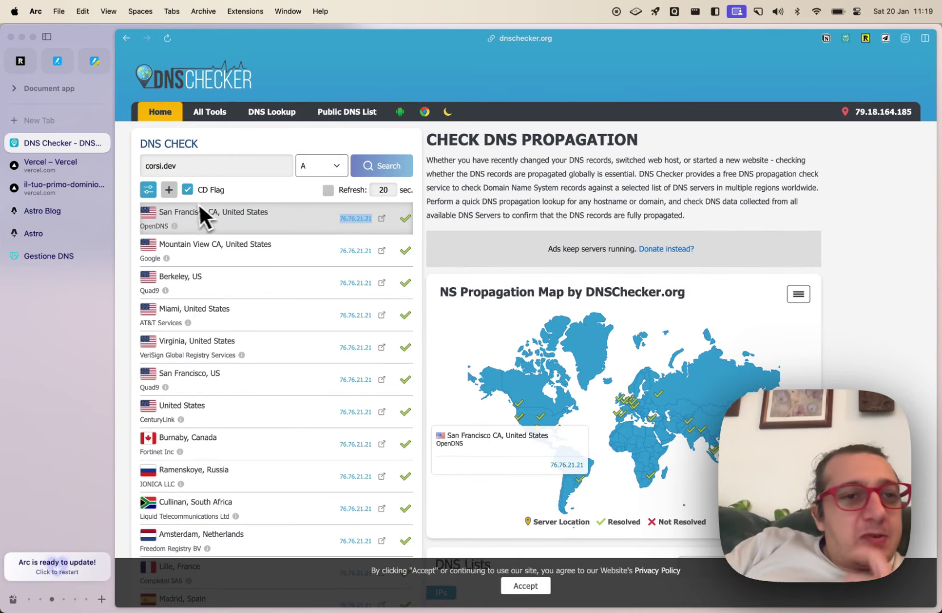
Review the corsi.dev DNS records in GoDaddy and the il-tuo-primo-dominio project's domain configuration in Vercel
click(78, 253)
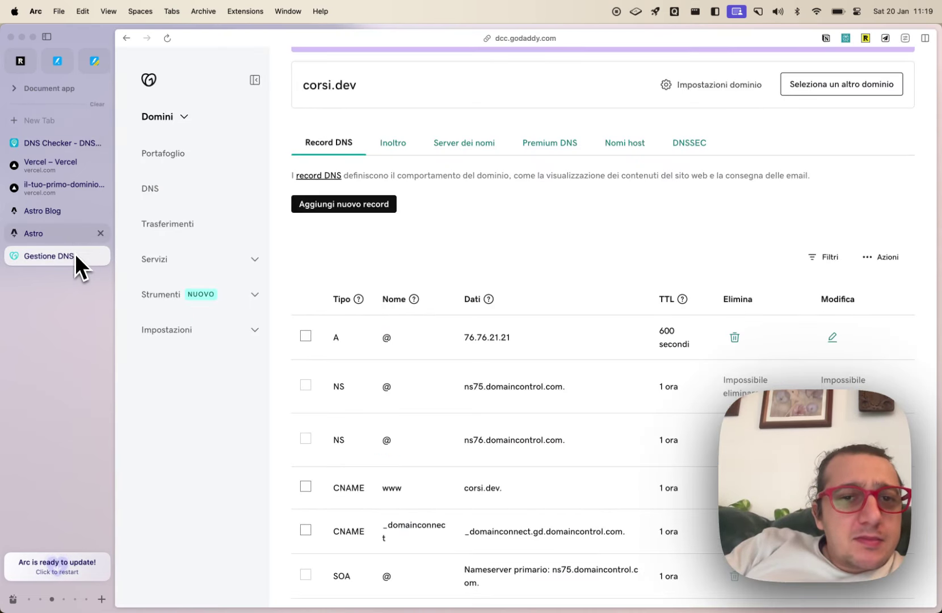
click(103, 236)
click(72, 193)
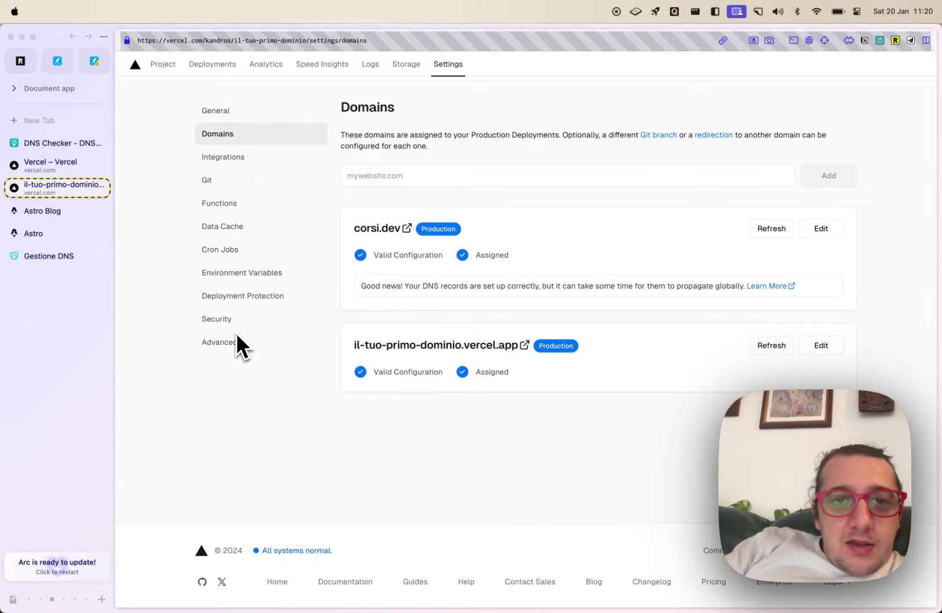
Open corsi.dev in a new tab to test the live site
key(super+t)
text(corsi)
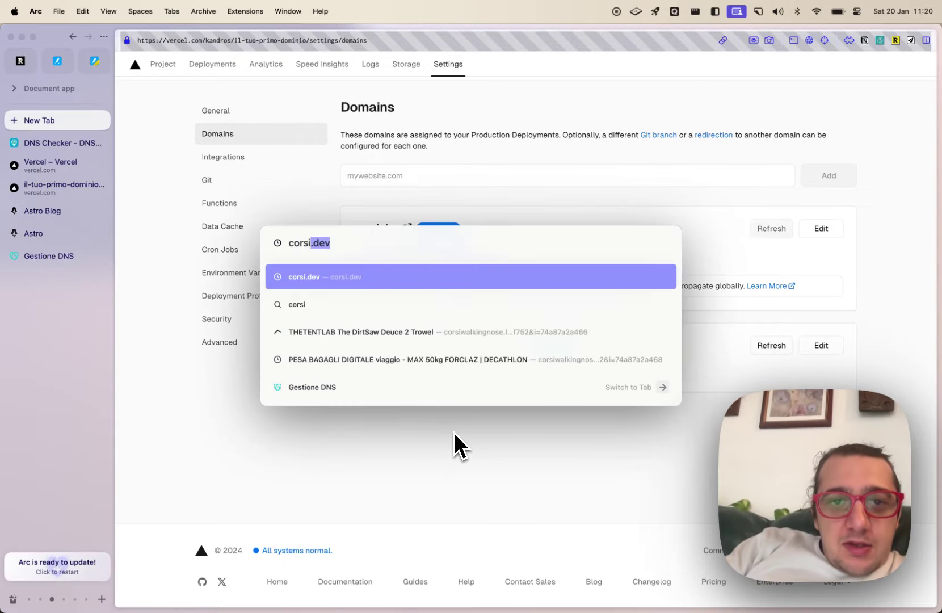
text(.de)
key(Return)
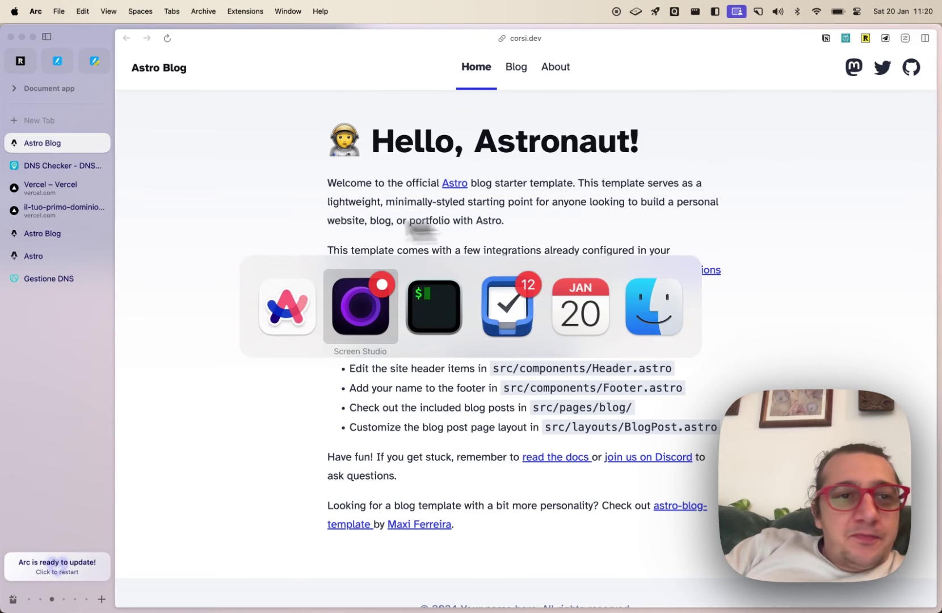
Revisit the open Astro, Astro Blog deployment and GoDaddy DNS management pages
click(43, 255)
click(57, 238)
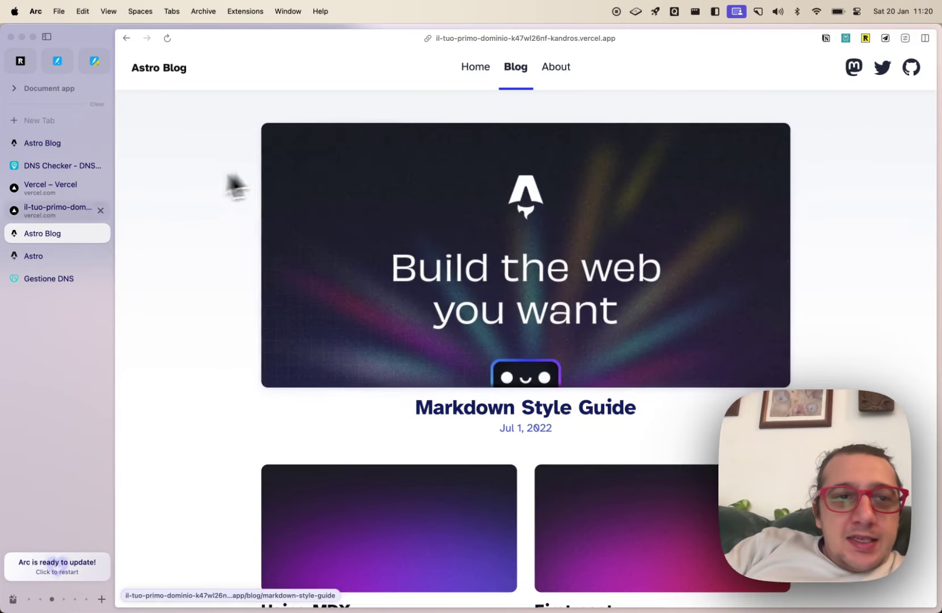
click(56, 254)
click(55, 277)
Open the Git settings of the il-tuo-primo-dominio project in Vercel and list the GitHub repositories available to connect
click(68, 208)
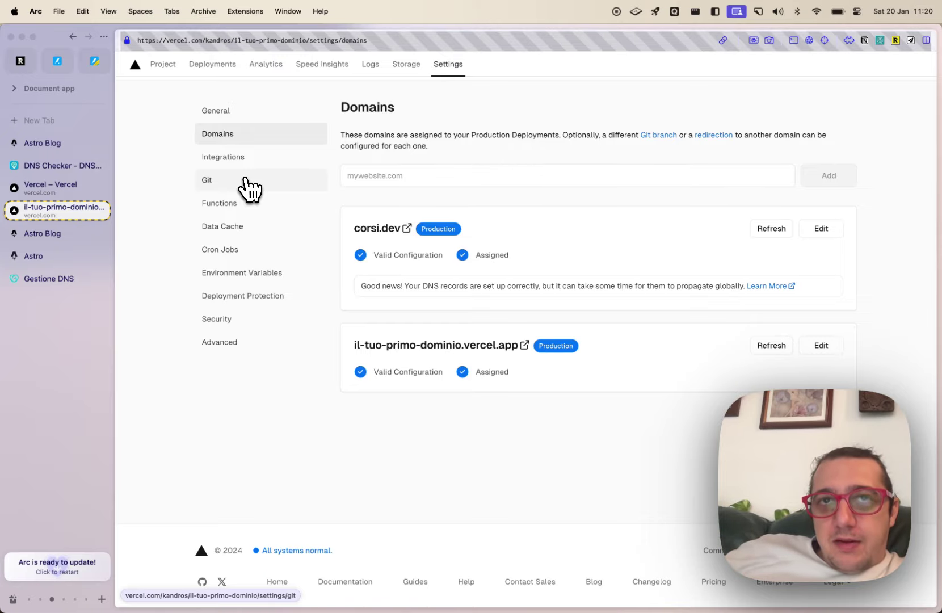
click(246, 180)
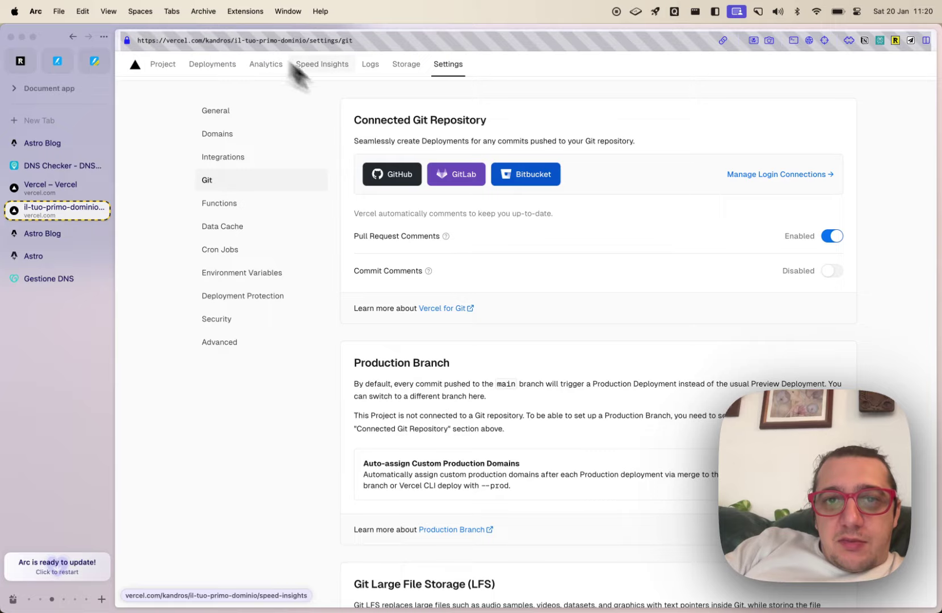
click(400, 174)
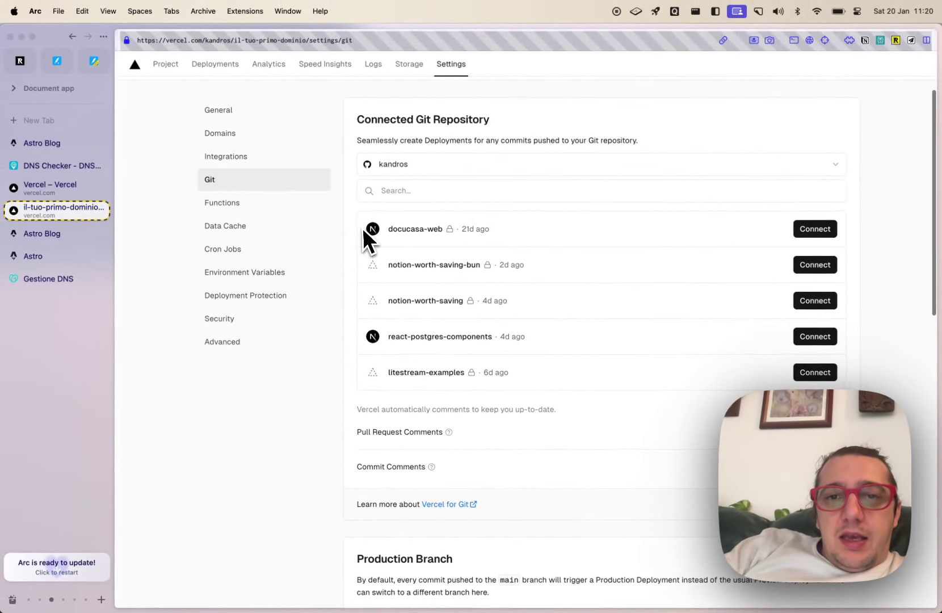
key(super+w)
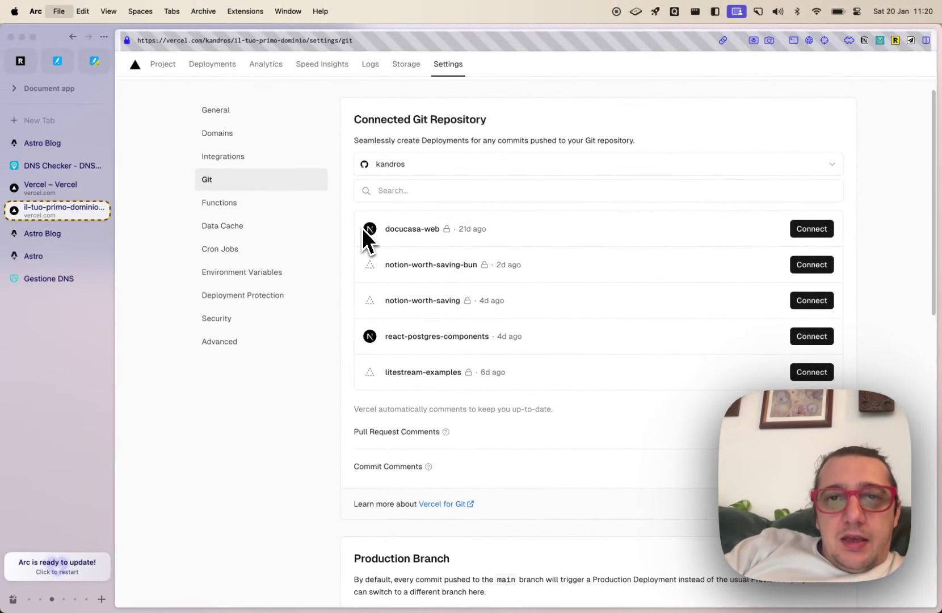